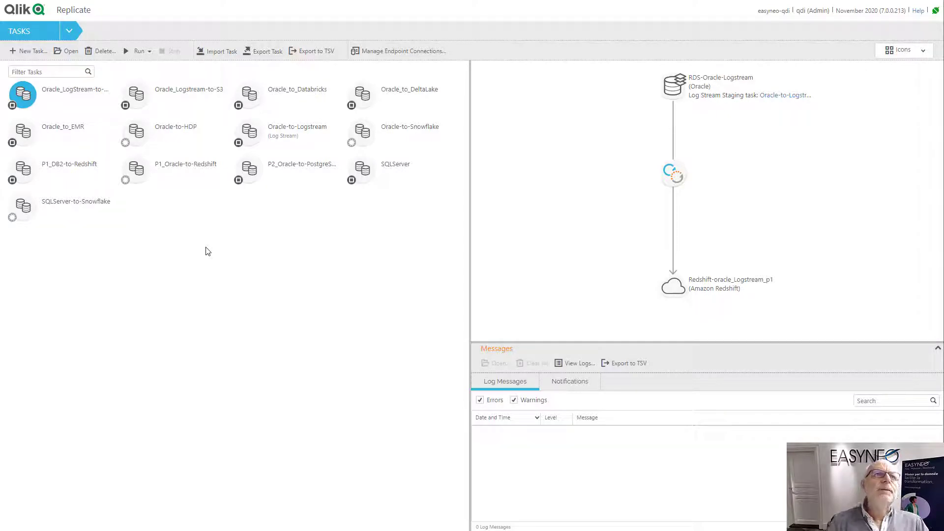
Start a new unidirectional replication task named SQLserver-to-Snowflake-Adventure
left_click(18, 51)
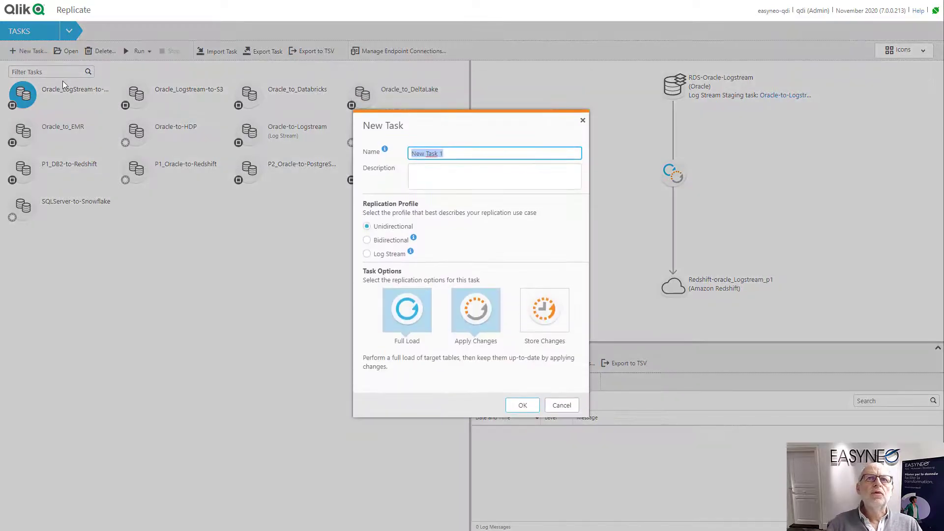
type("S")
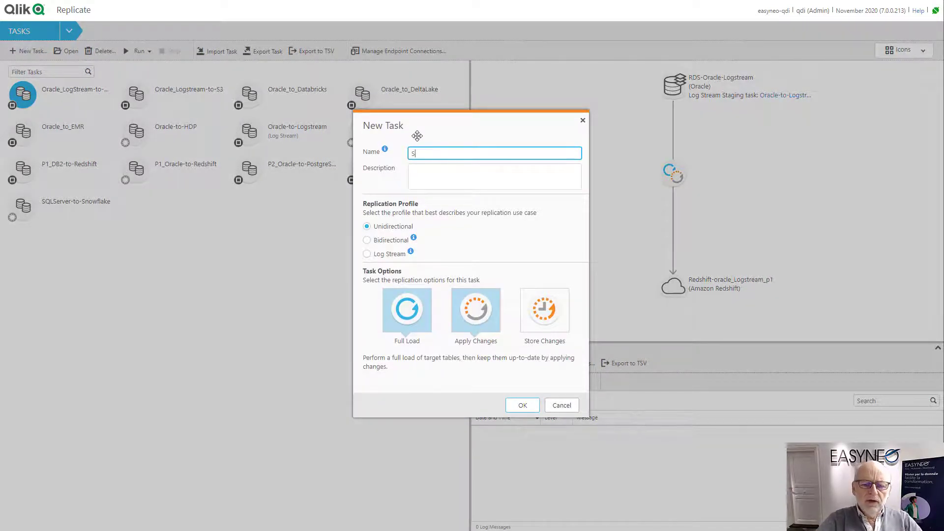
key("BackSpace")
type("SQS")
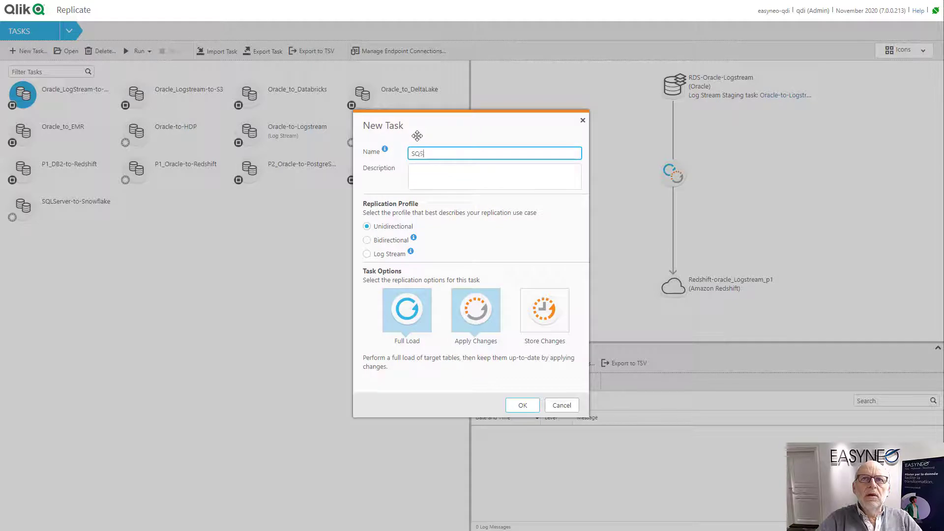
key("BackSpace")
type("Lserve")
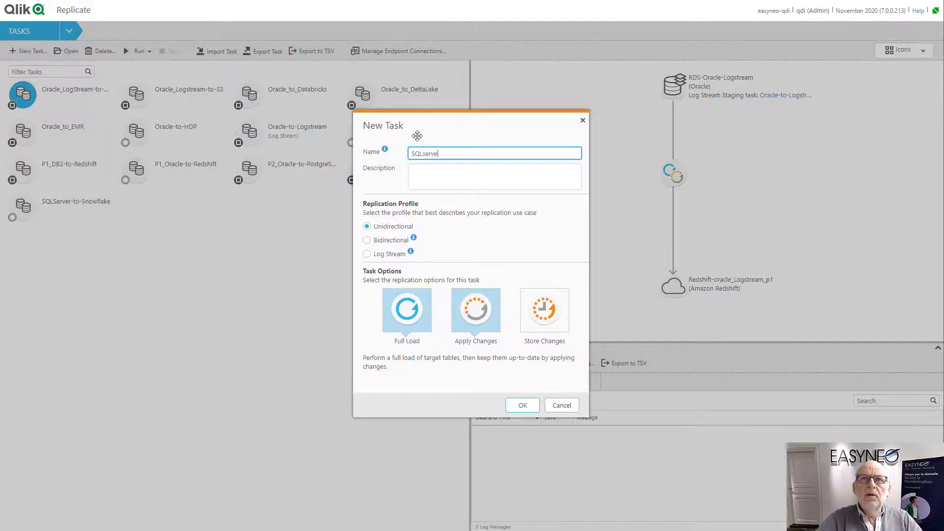
type("r-to-")
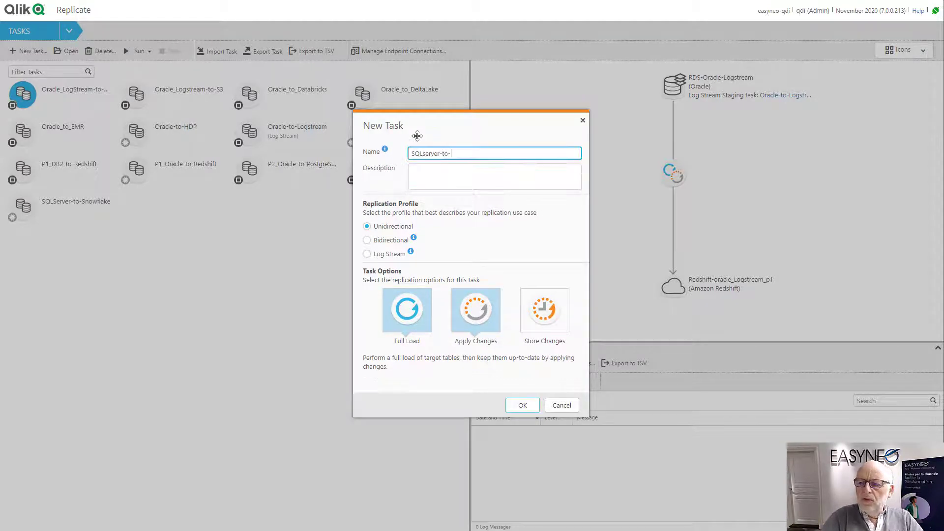
type("Sn")
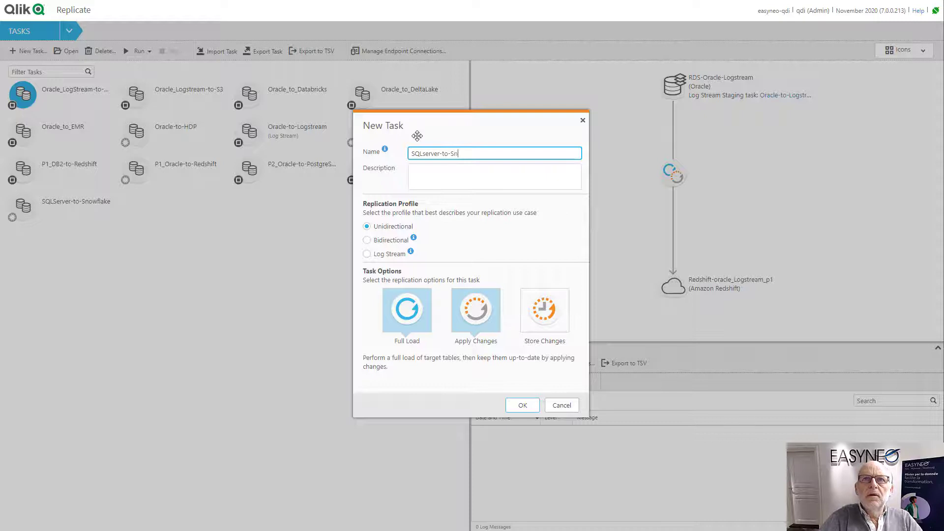
type("o")
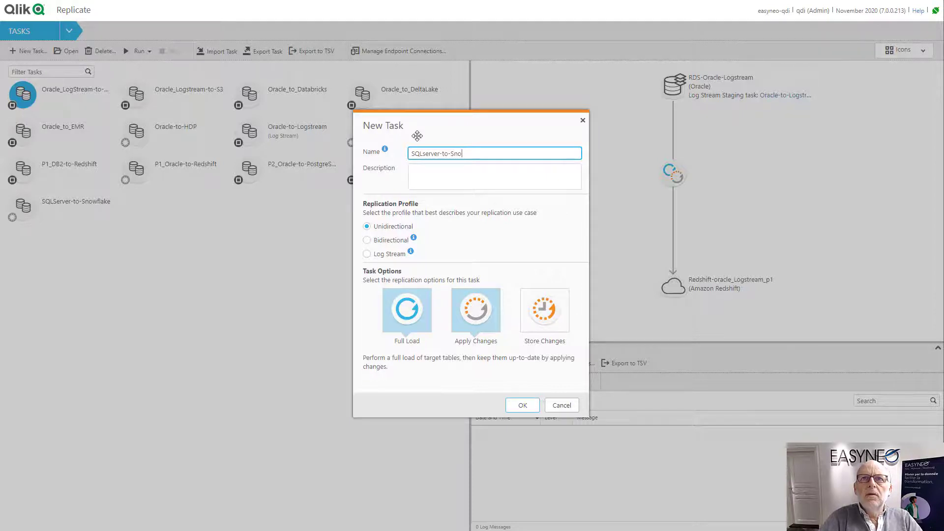
type("wflak")
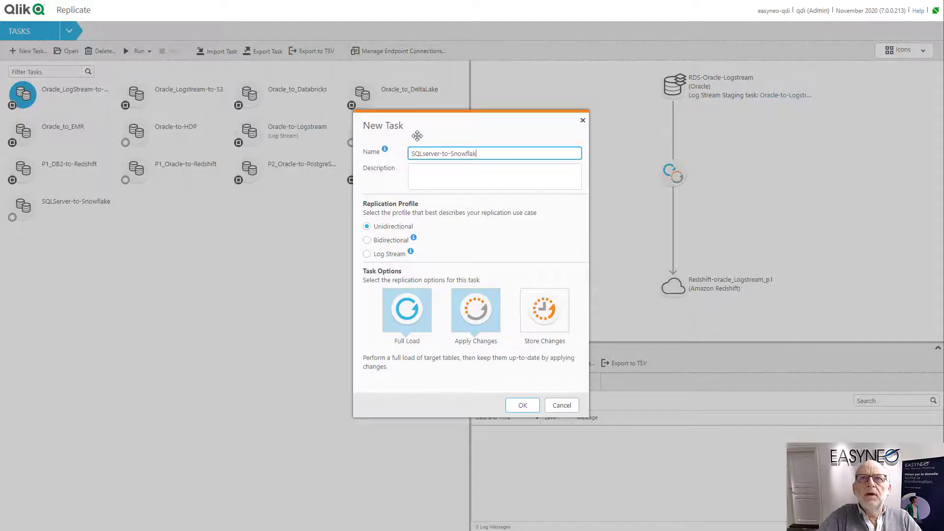
type("e-A")
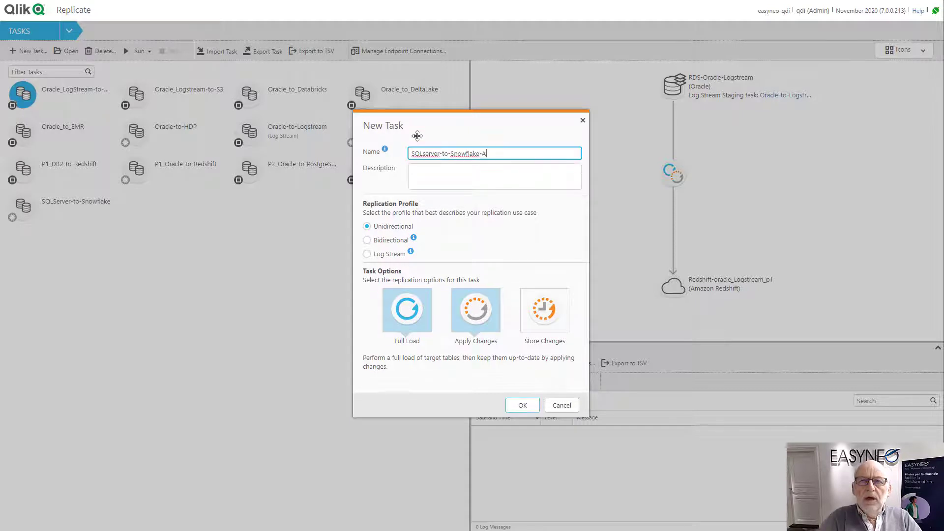
type("dventure")
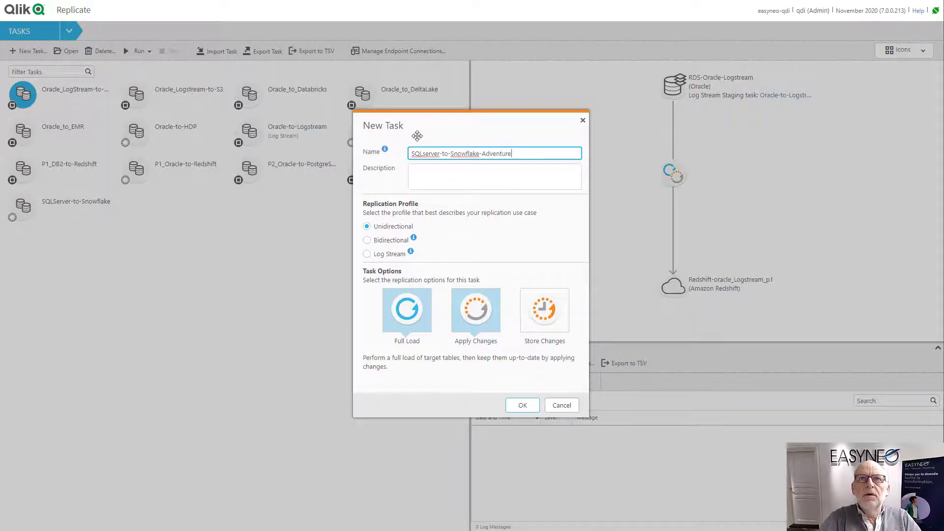
key("Tab")
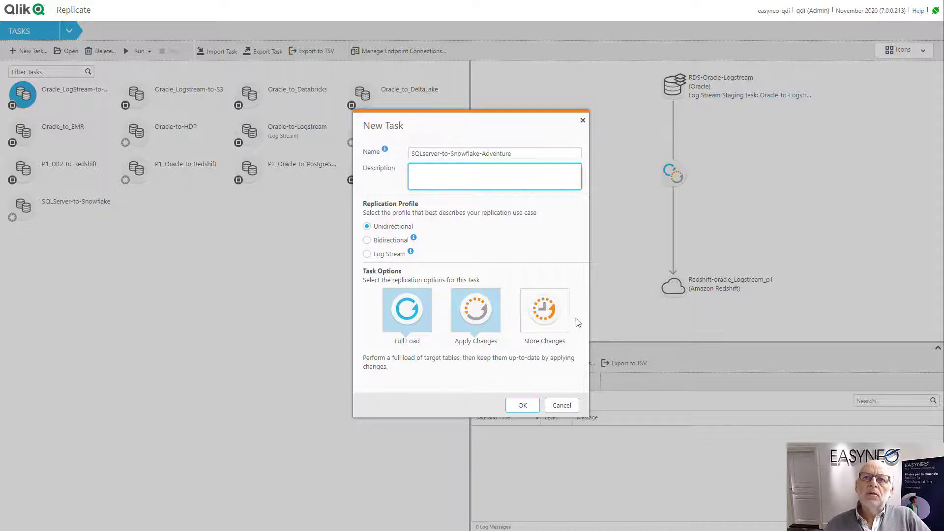
Enable Store Changes and turn off Apply Changes in the task options, keeping Full Load, and create the task
left_click(547, 313)
left_click(494, 319)
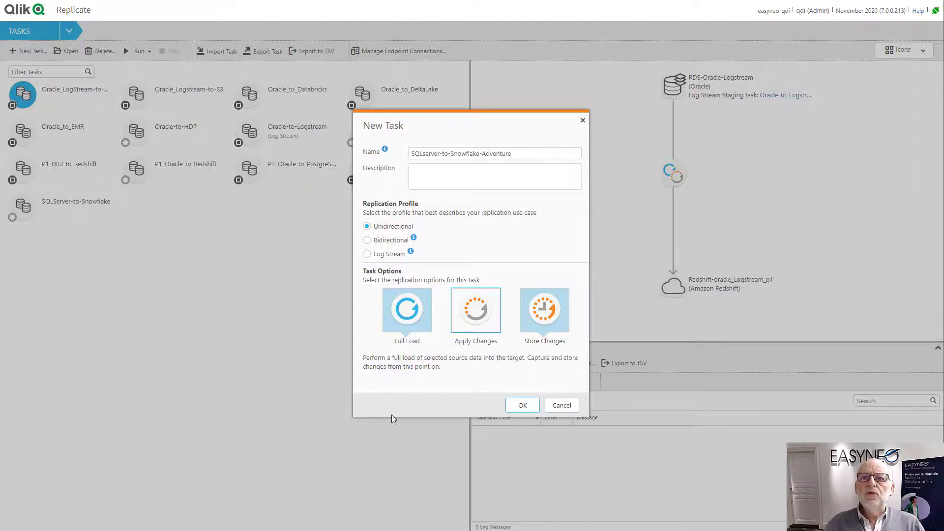
left_click(535, 405)
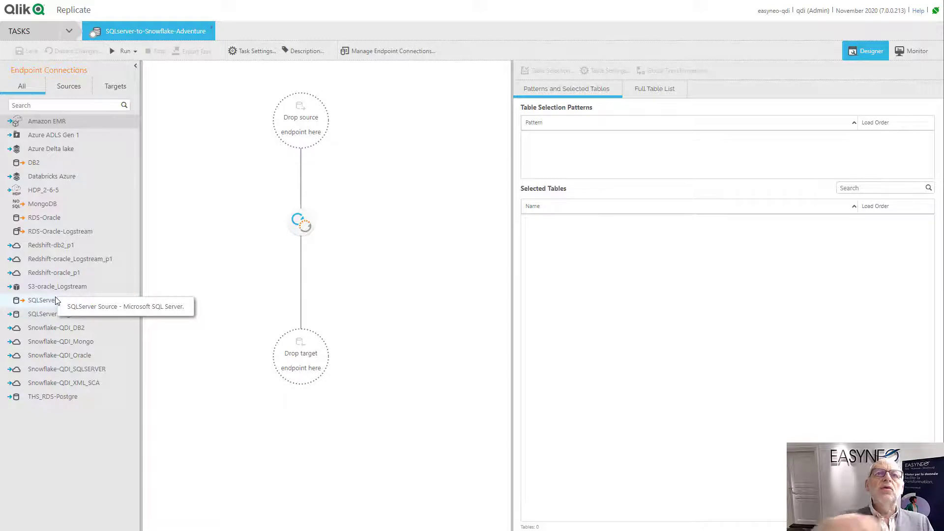
Assign SQLServer Source as the task's source endpoint and test its connection to the AdventureWorks database
left_click_drag(56, 301, 269, 131)
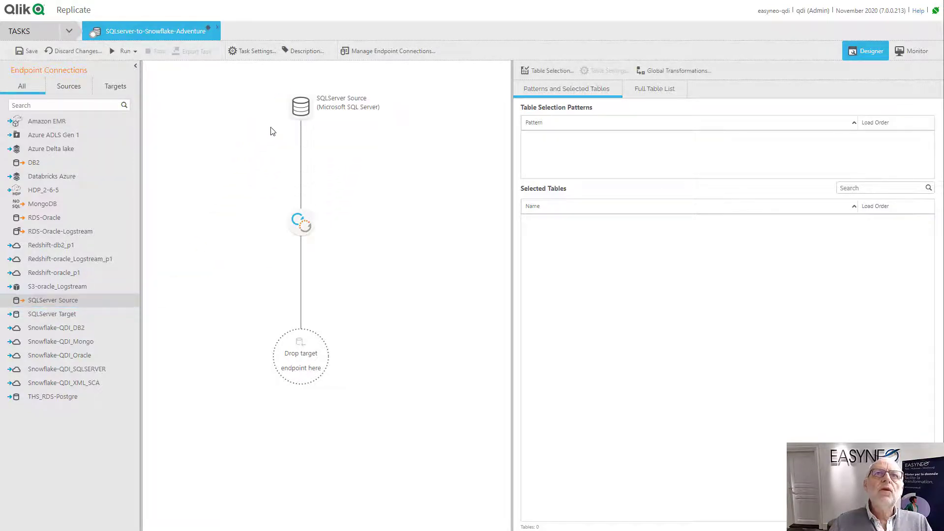
double_click(303, 112)
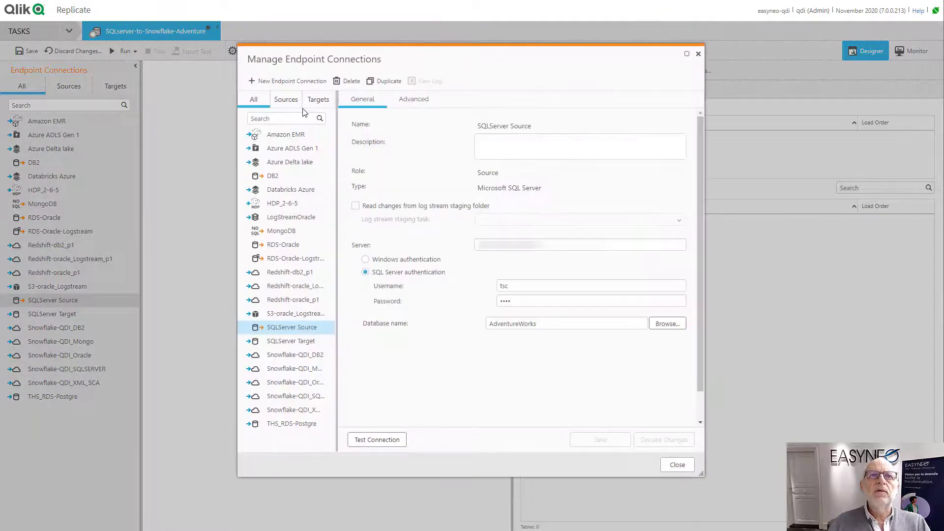
left_click(545, 328)
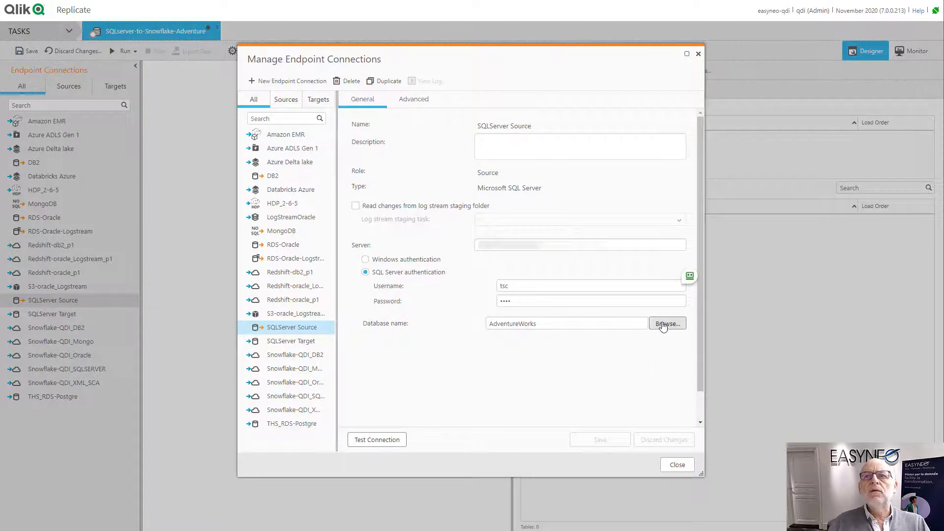
left_click(378, 440)
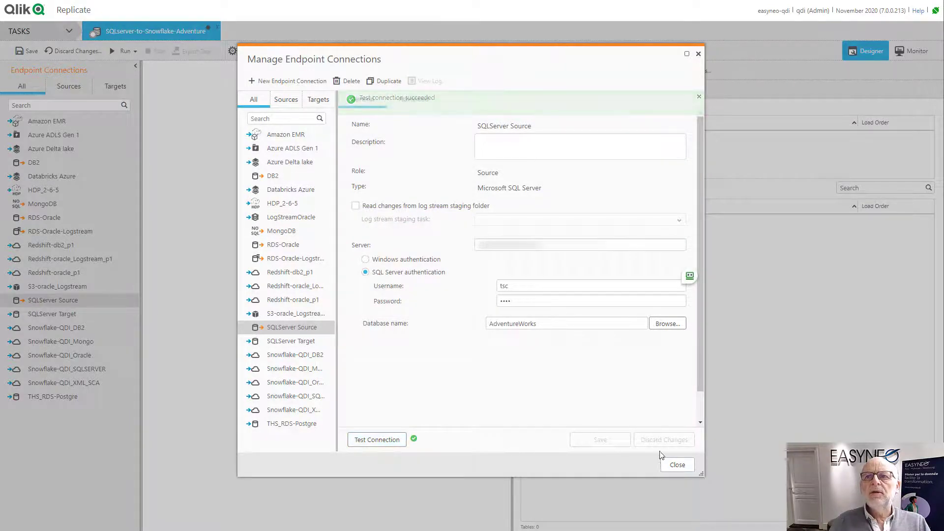
left_click(676, 464)
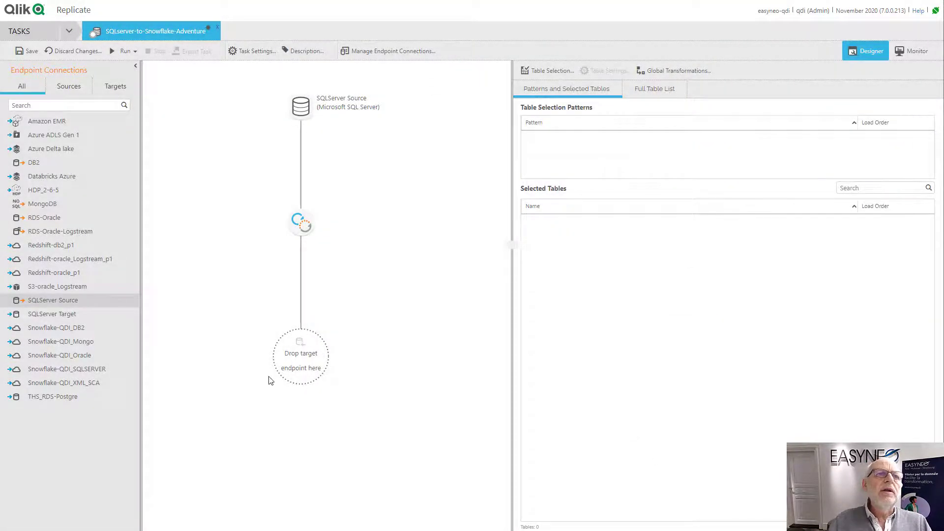
Assign Snowflake-QDI_SQLSERVER as the task's target endpoint, review its staging settings and test its connection
left_click_drag(61, 372, 300, 359)
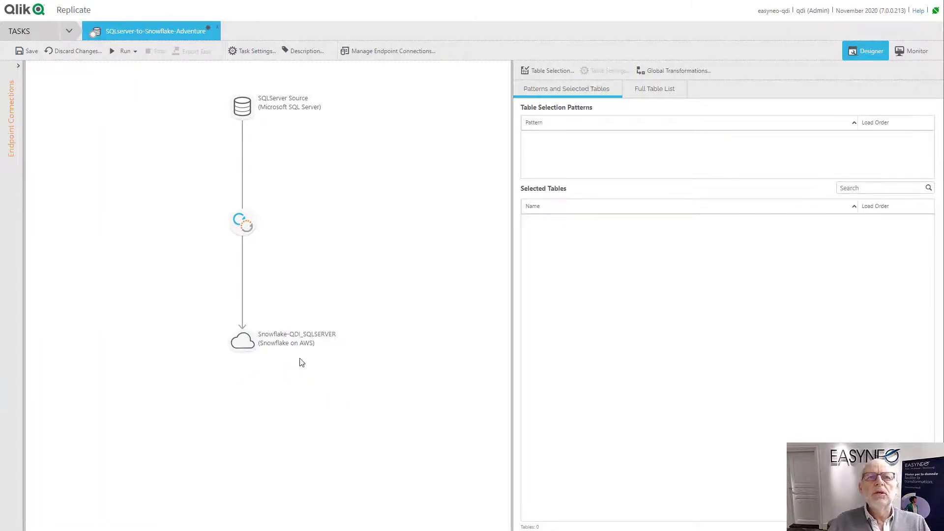
double_click(277, 348)
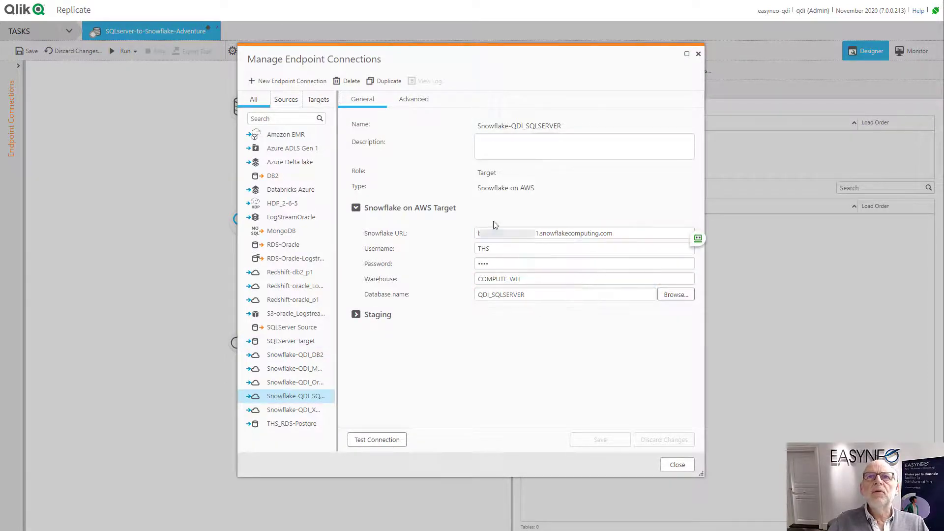
left_click(357, 317)
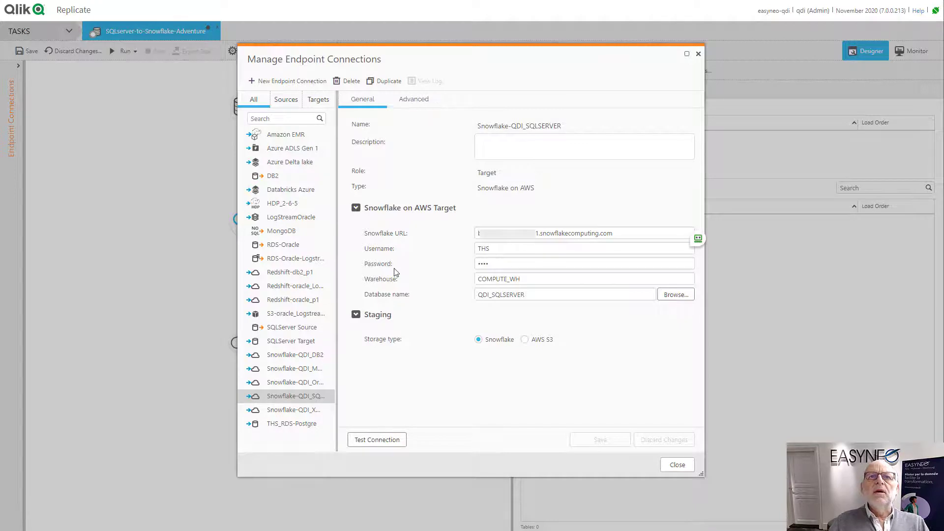
left_click(377, 440)
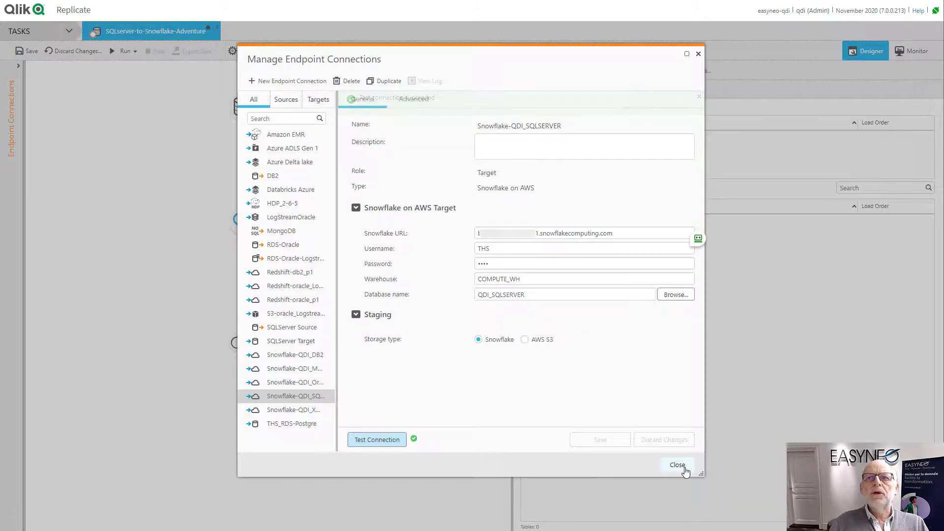
left_click(677, 464)
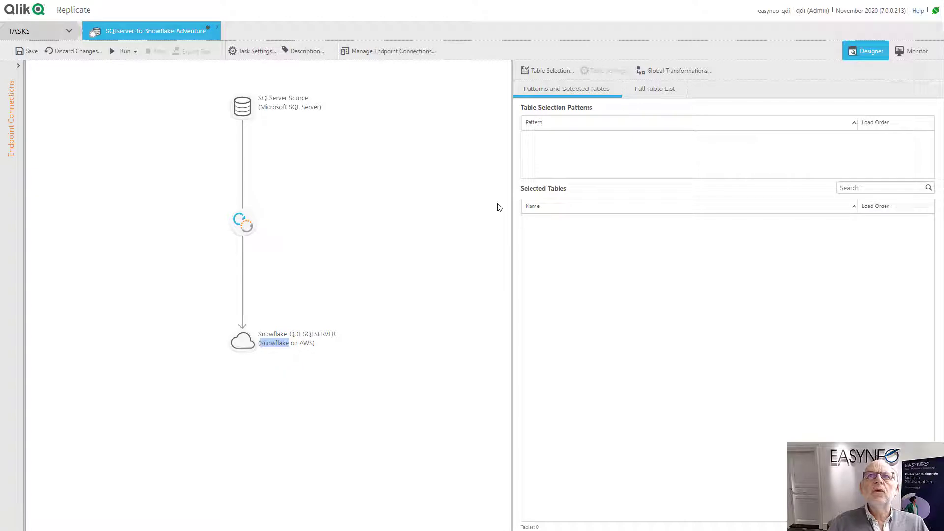
Search the Sales schema's tables and include them all in the task with the selection pattern Sales.%
left_click(553, 73)
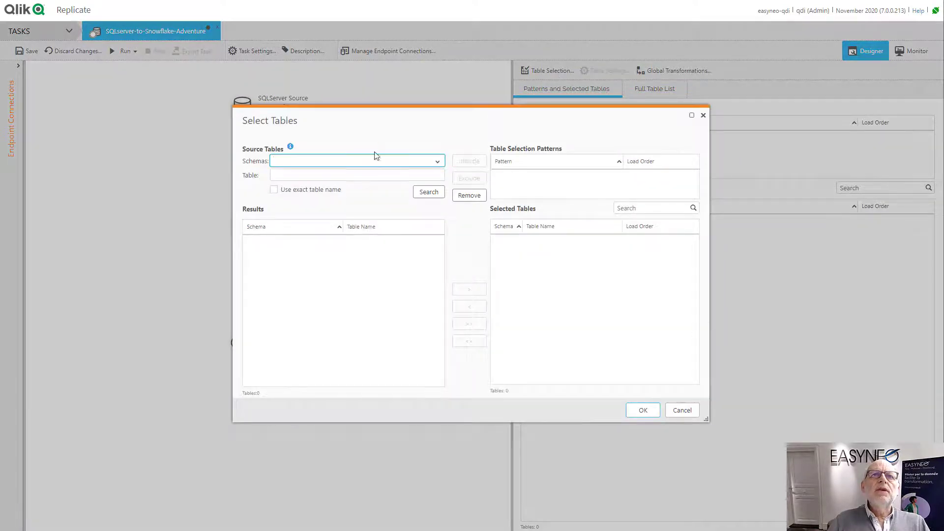
left_click(437, 162)
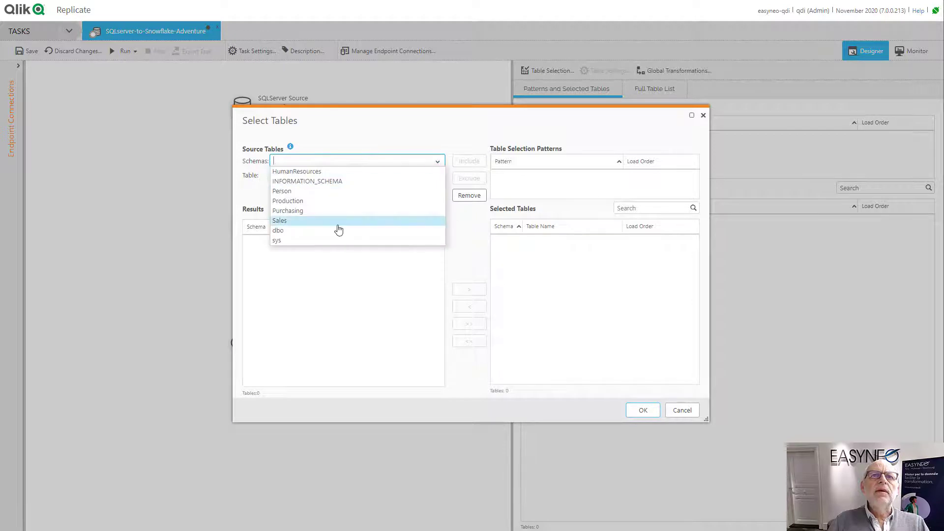
left_click(339, 221)
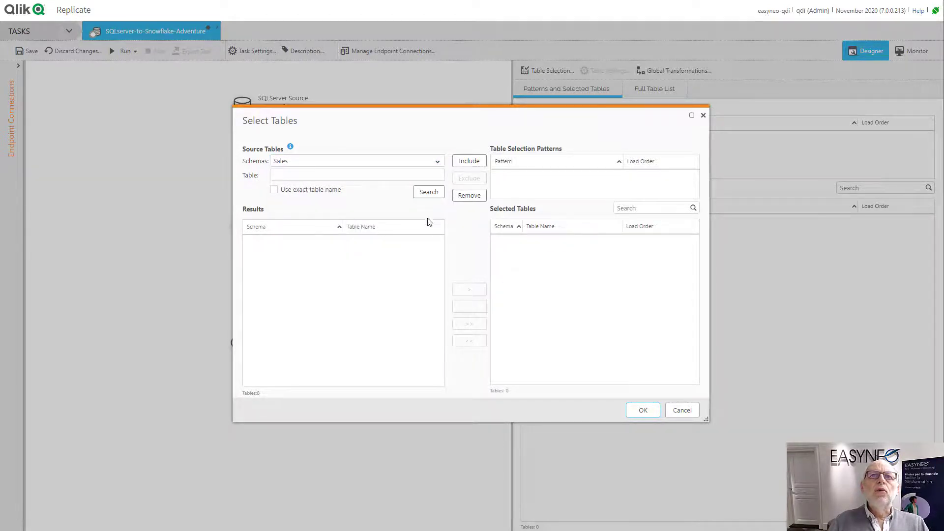
left_click(427, 195)
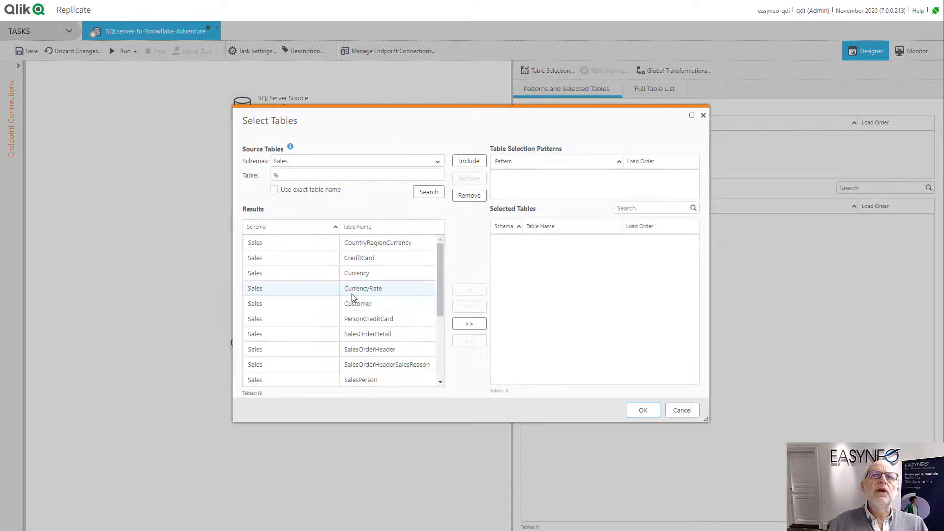
scroll(354, 320, "down", 3)
scroll(356, 320, "up", 3)
scroll(356, 320, "up", 1)
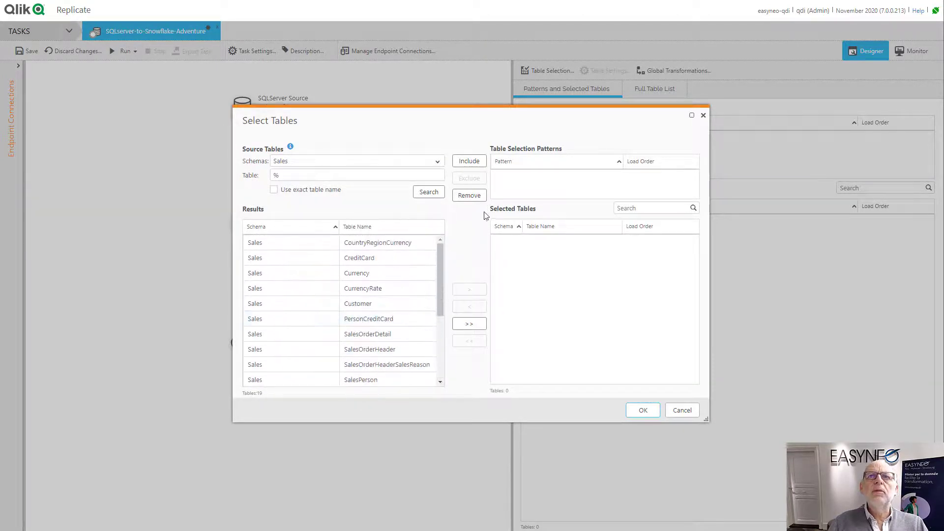
left_click(469, 161)
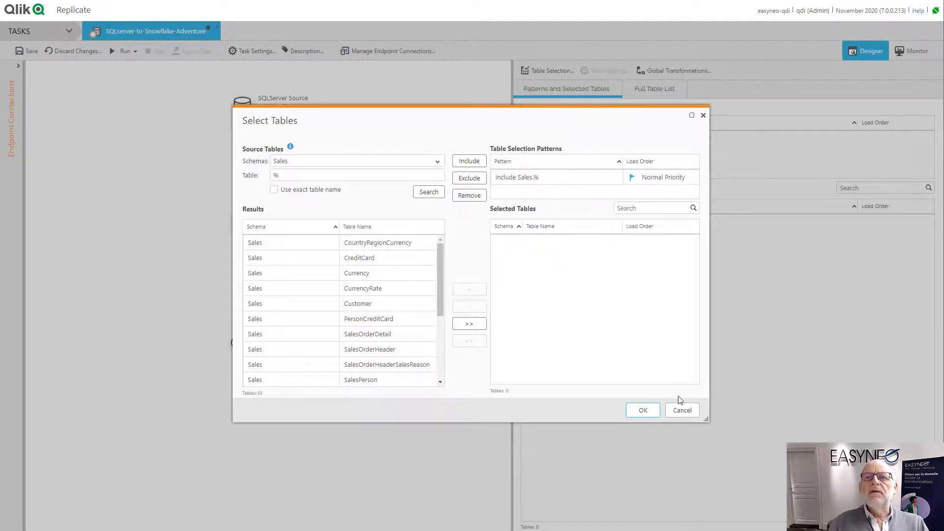
left_click(643, 411)
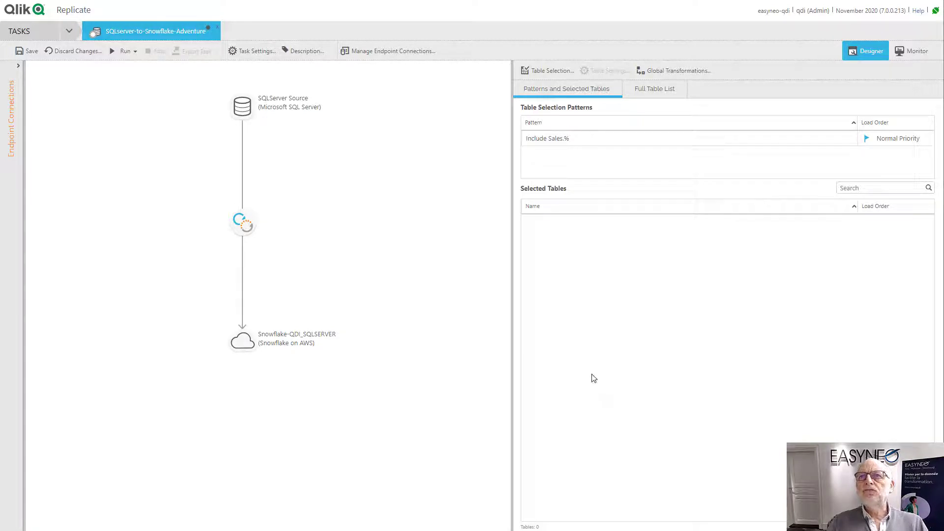
Save the task after reviewing its full table list, and switch it to the Monitor view
left_click(658, 91)
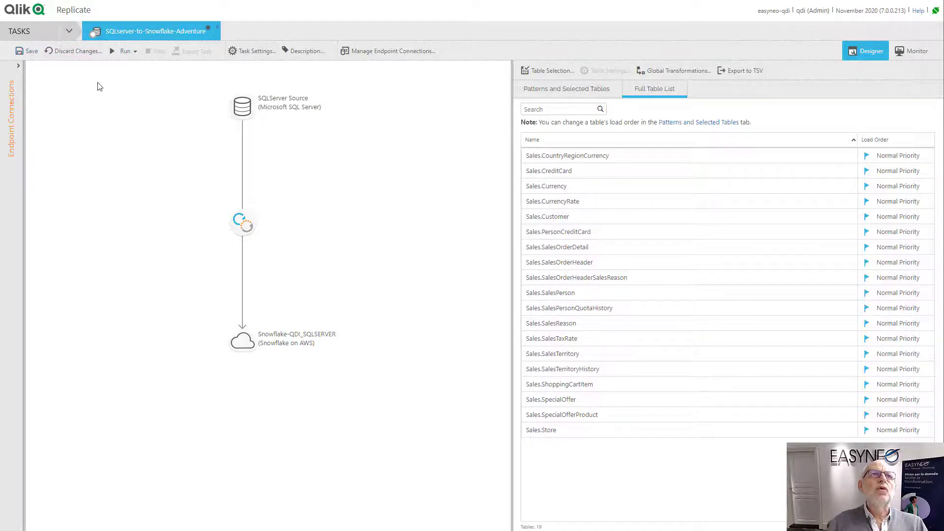
key("ctrl+s")
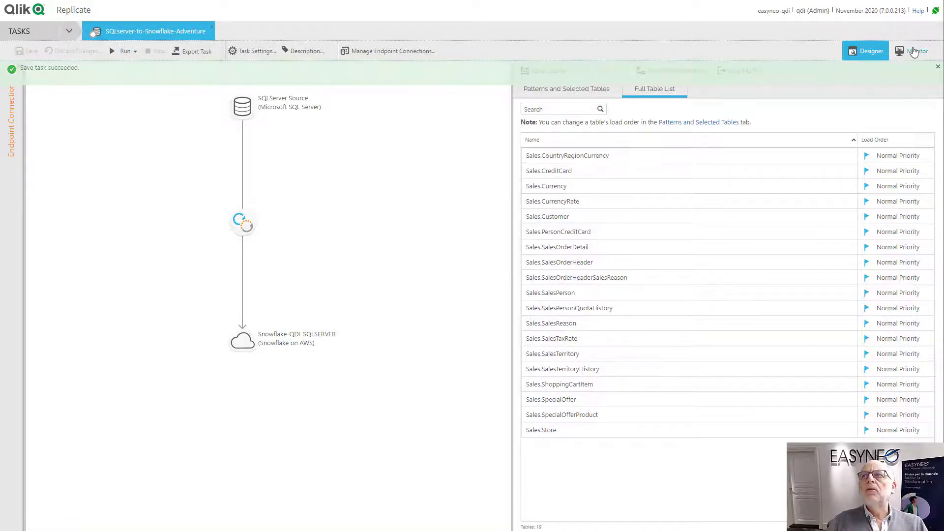
left_click(913, 51)
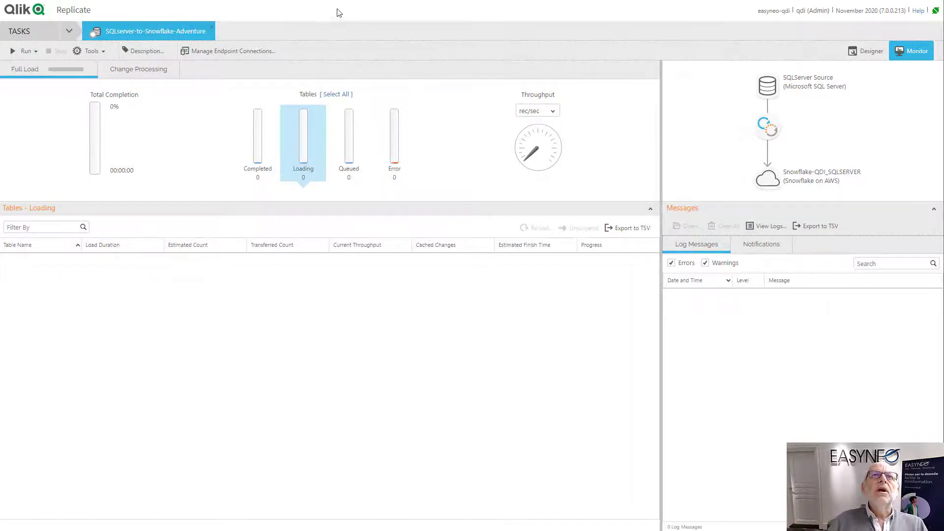
Switch to Snowflake and inspect the existing schemas of the QDI_SQLSERVER database before the load
left_click(266, 1)
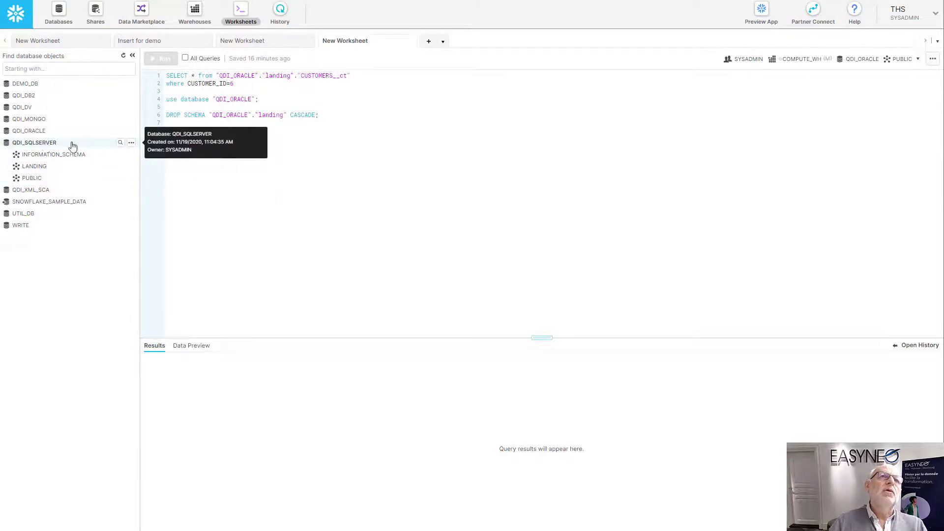
left_click(131, 146)
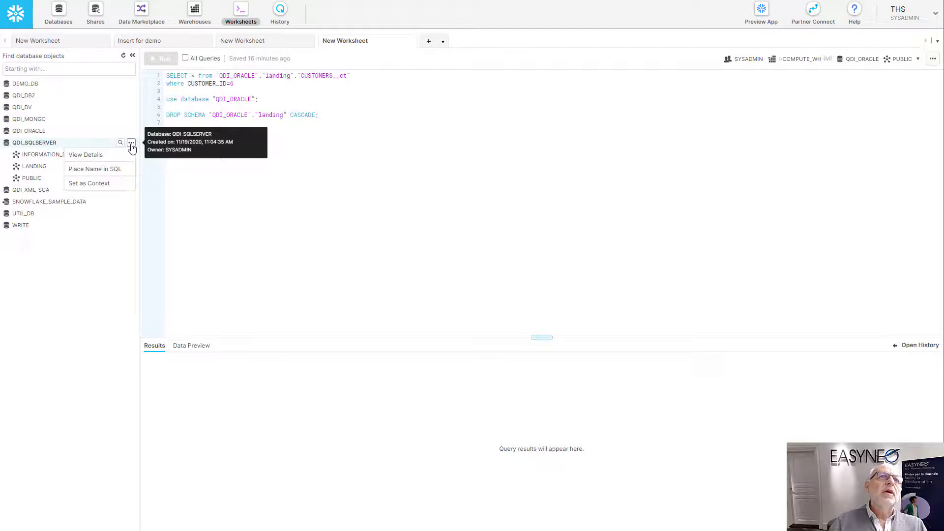
left_click(49, 146)
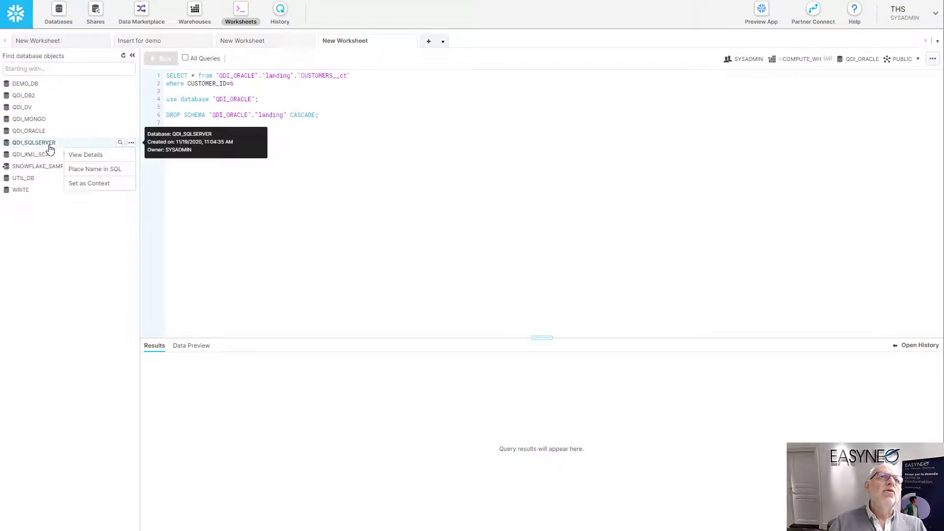
left_click(49, 146)
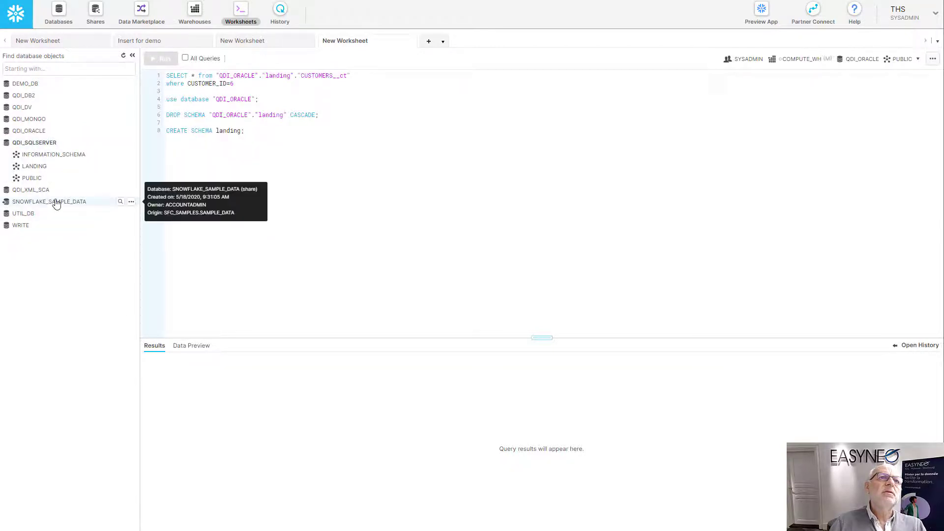
Return to Qlik Replicate and run the SQLserver-to-Snowflake-Adventure task
type("\"")
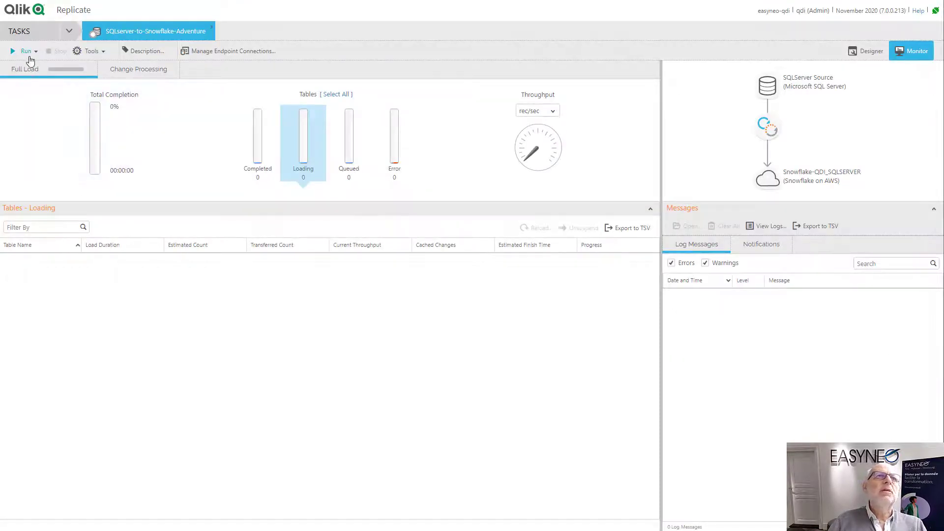
left_click(26, 52)
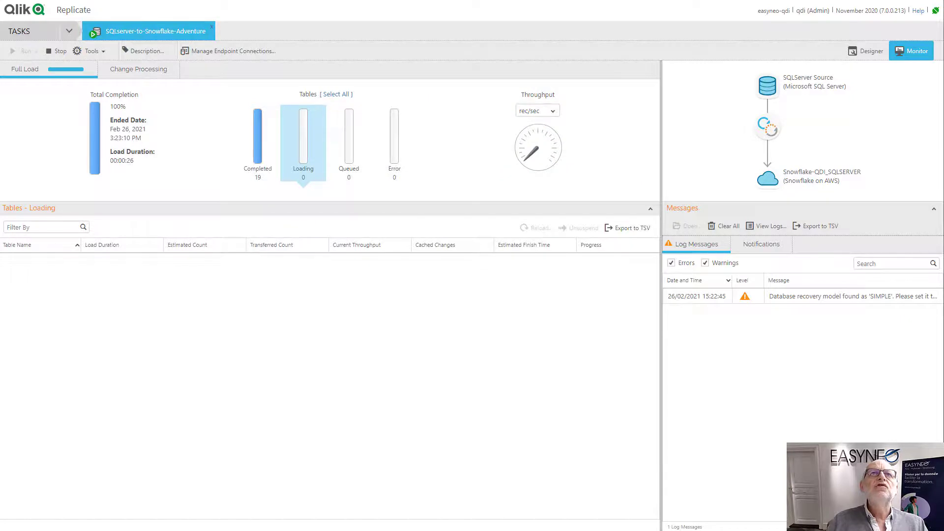
Switch to Snowflake, refresh the database objects and review the tables in the Sales schema of QDI_SQLSERVER
left_click(266, 1)
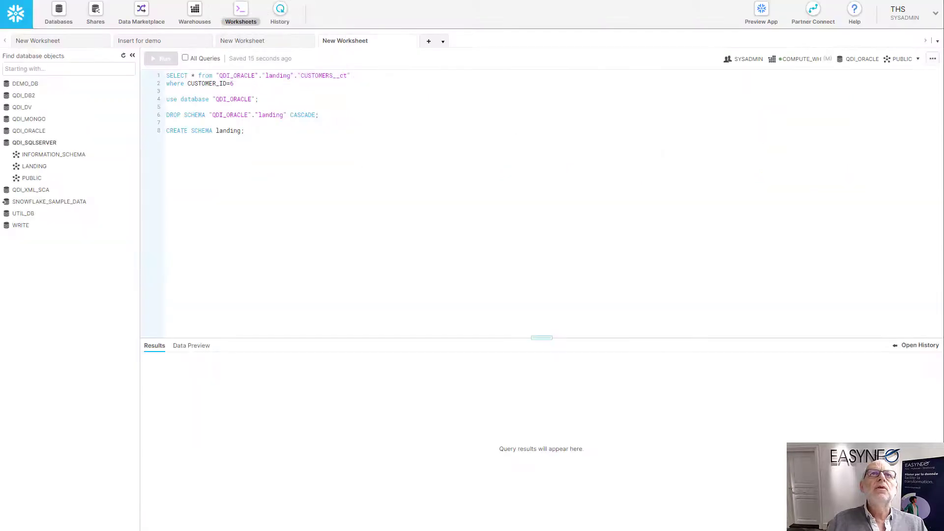
left_click(123, 56)
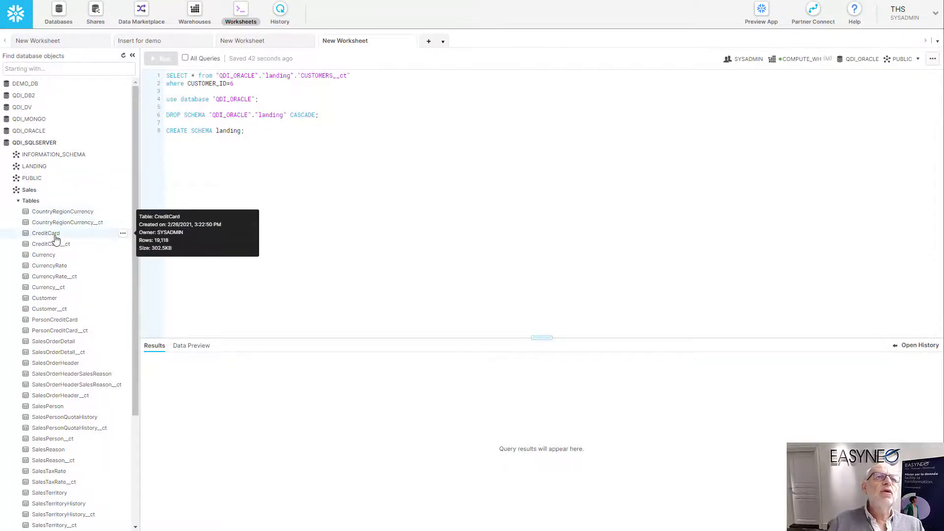
scroll(71, 250, "down", 2)
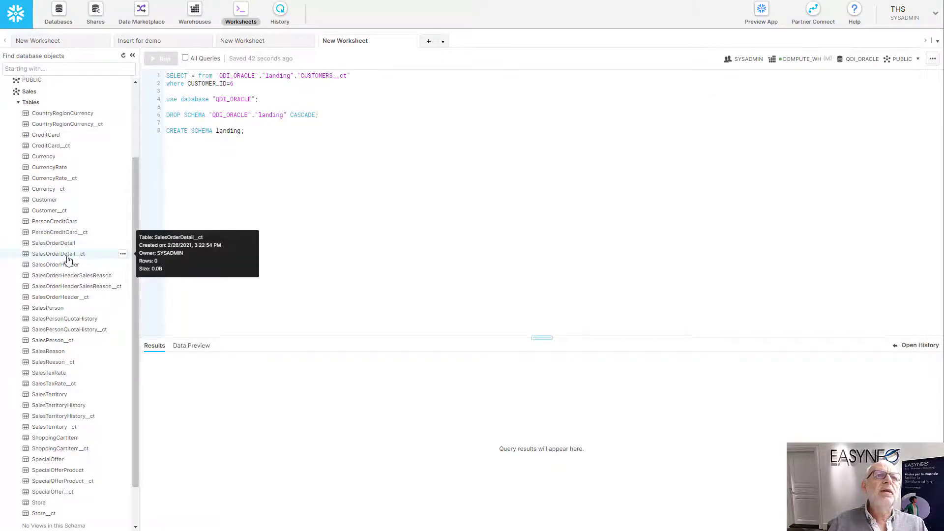
Preview the data of the SalesOrderDetail table and of its change table SalesOrderDetail__ct
left_click(122, 244)
left_click(117, 254)
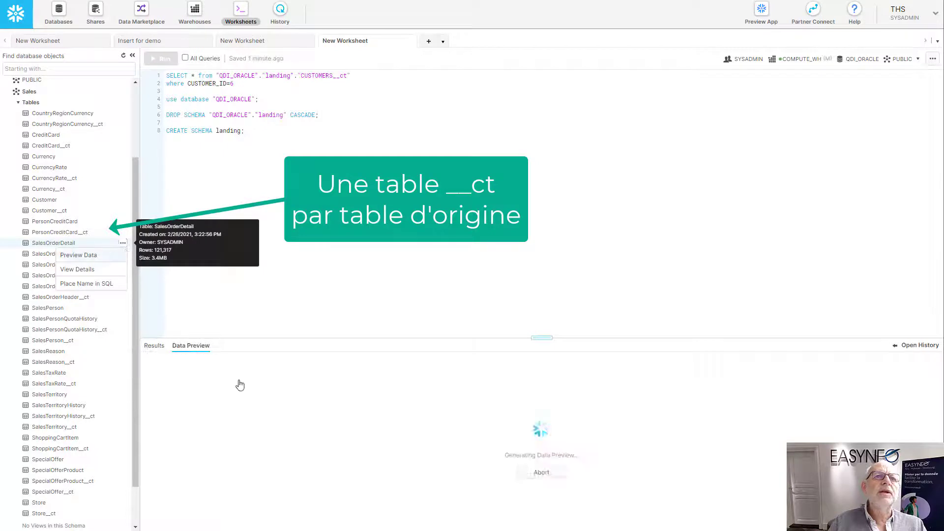
scroll(693, 461, "down", 4)
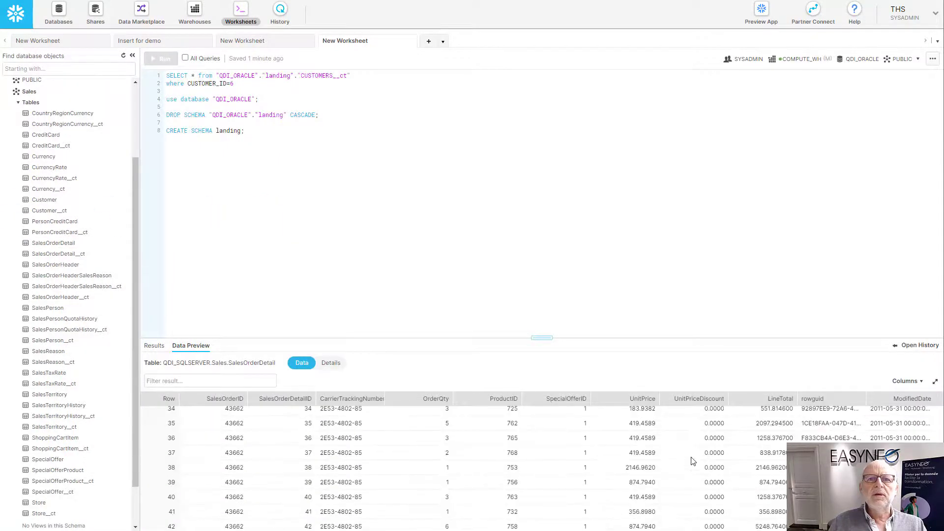
scroll(693, 460, "up", 4)
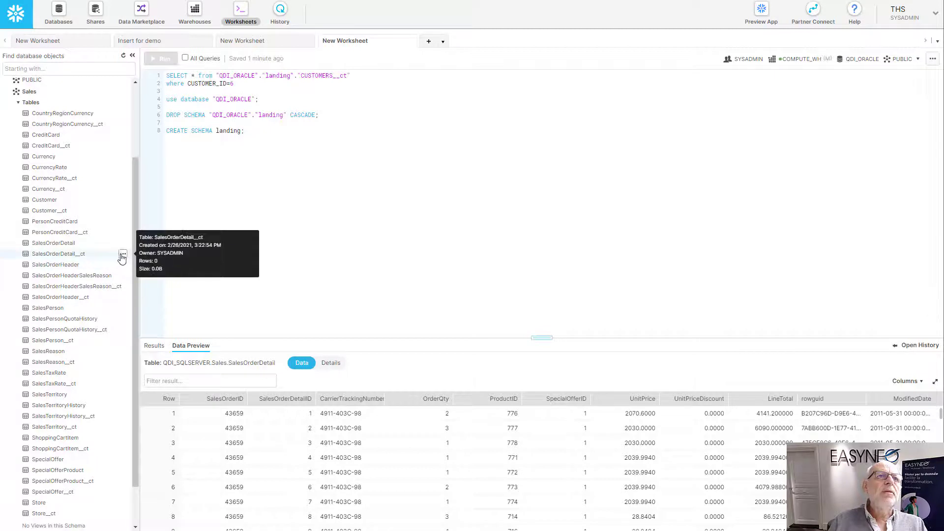
left_click(122, 254)
left_click(78, 265)
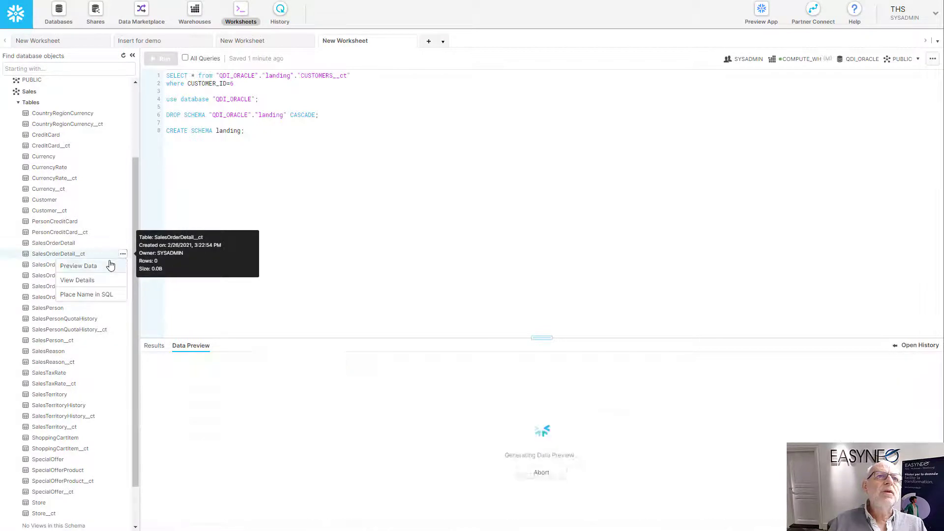
Return to Qlik Replicate and view the task's change processing activity
left_click(79, 244)
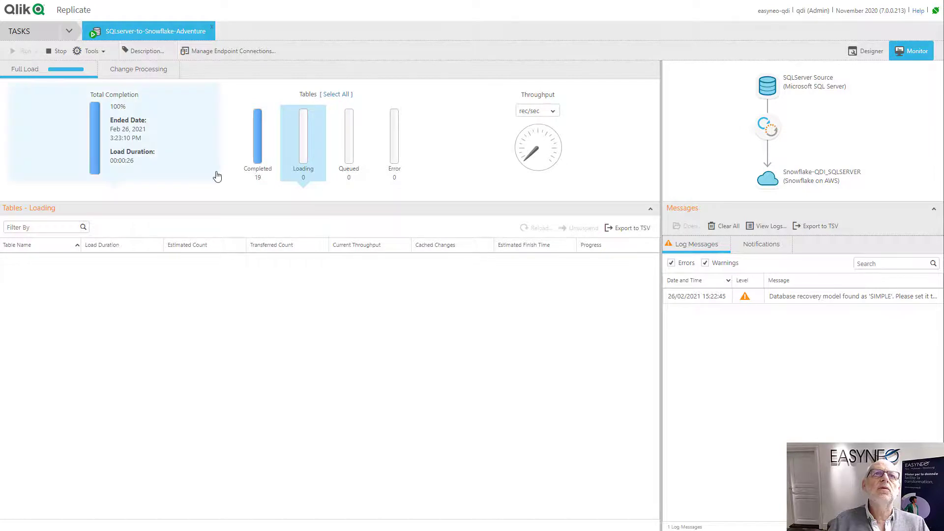
left_click(152, 72)
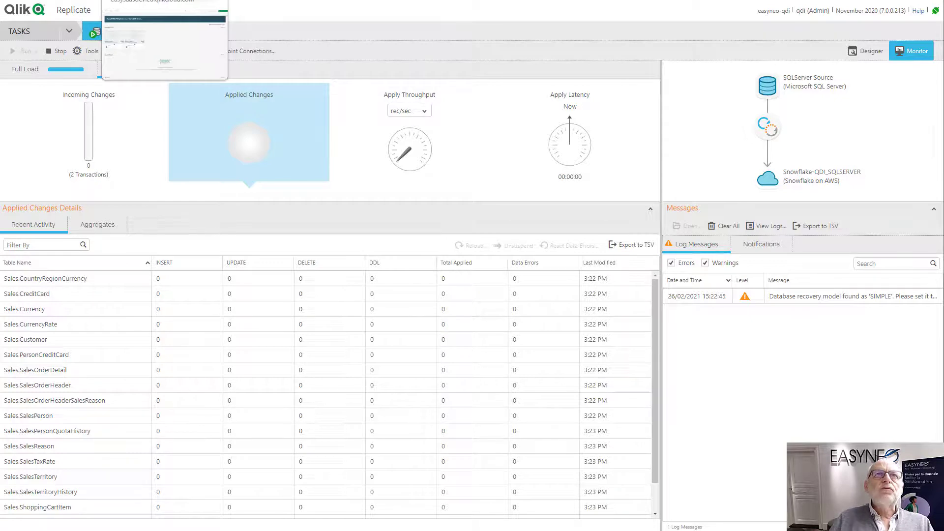
Switch to Qlik Sense, open the Sqlserver to Snowflake sheet of the SnowFlake CT app and dismiss the connection error
left_click(131, 0)
mouse_move(116, 219)
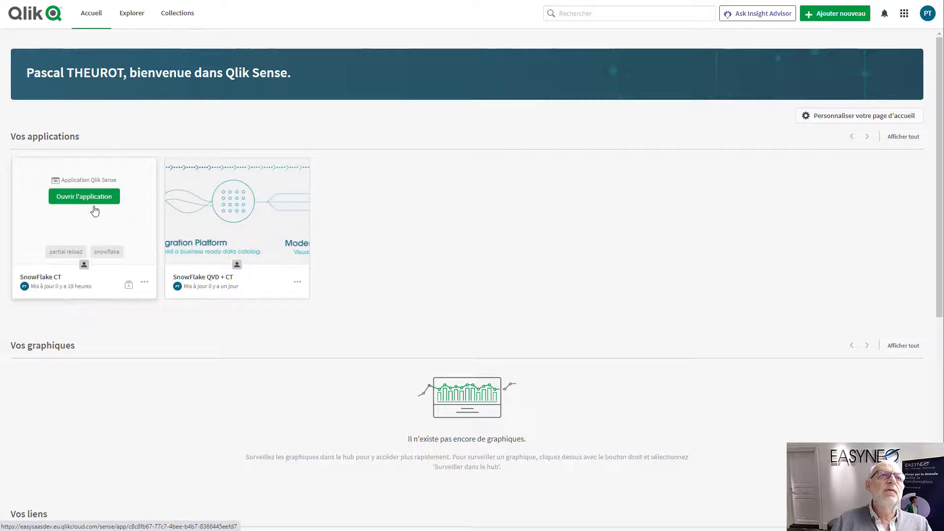
mouse_move(279, 285)
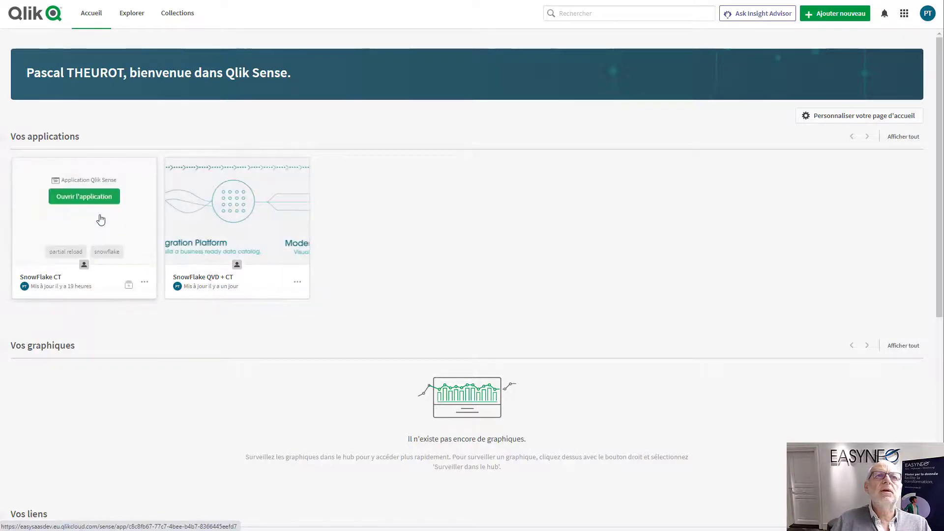
left_click(99, 217)
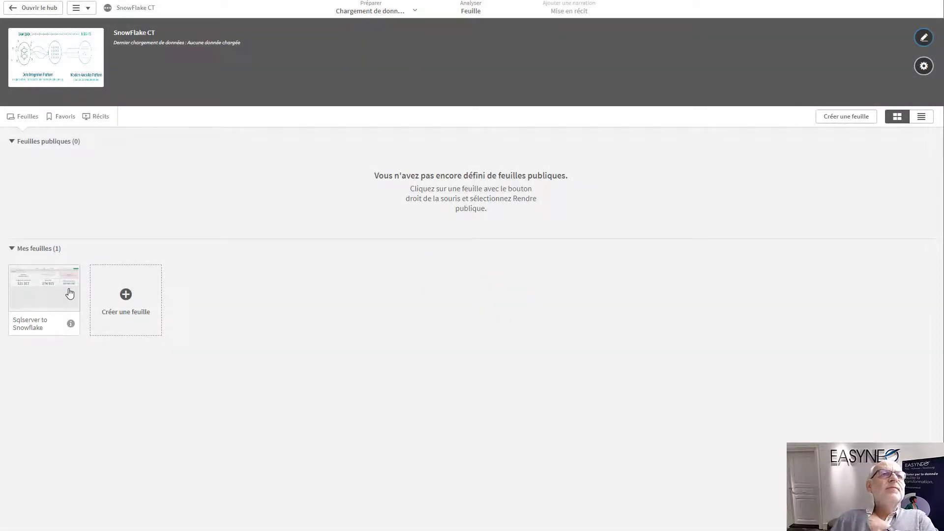
left_click(69, 293)
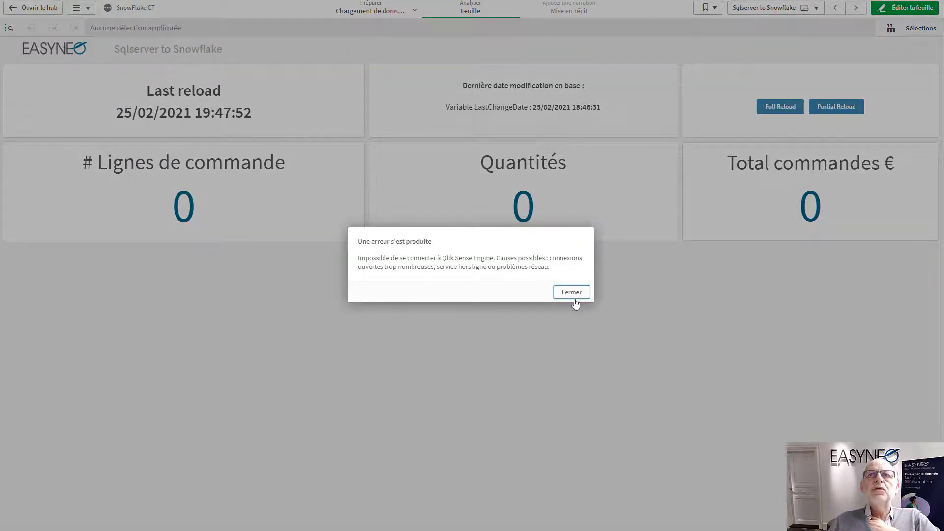
left_click(573, 295)
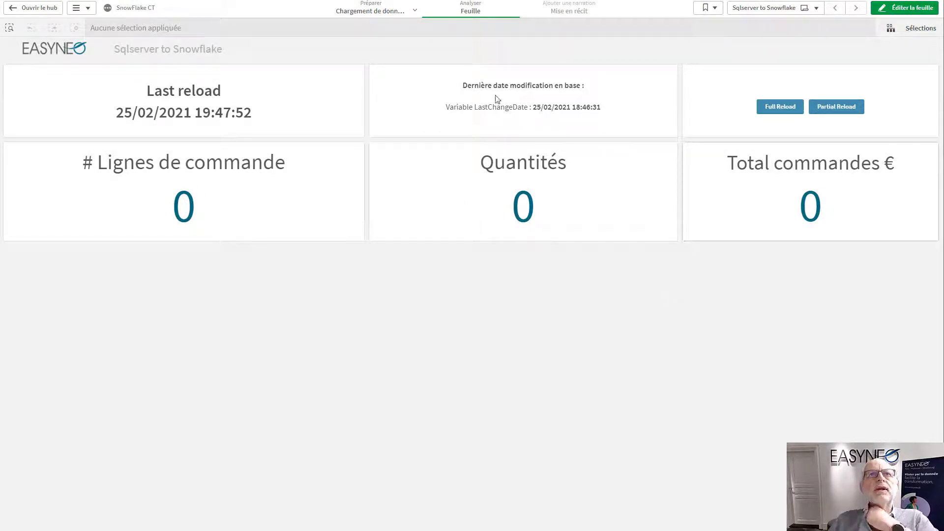
Open the Snowflake section of the app's load script and examine the statement that loads SalesOrderDetail
left_click(373, 15)
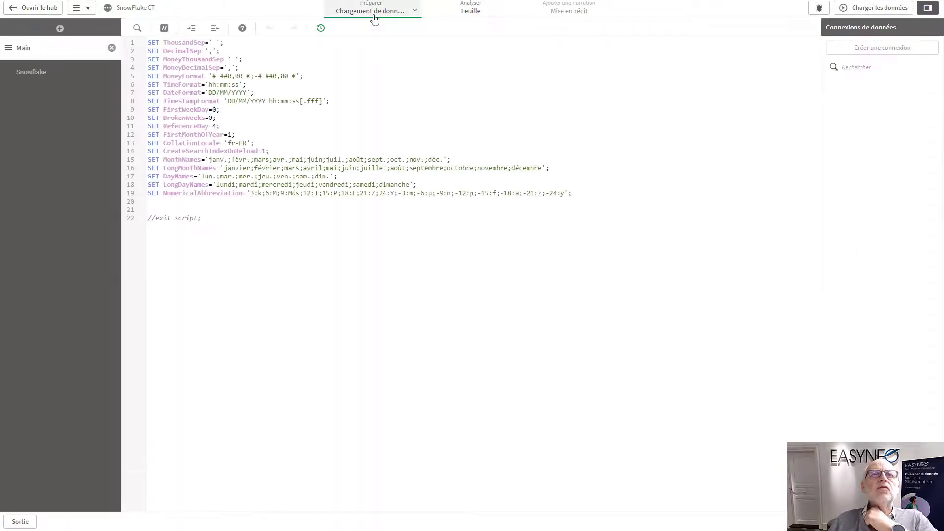
left_click(88, 71)
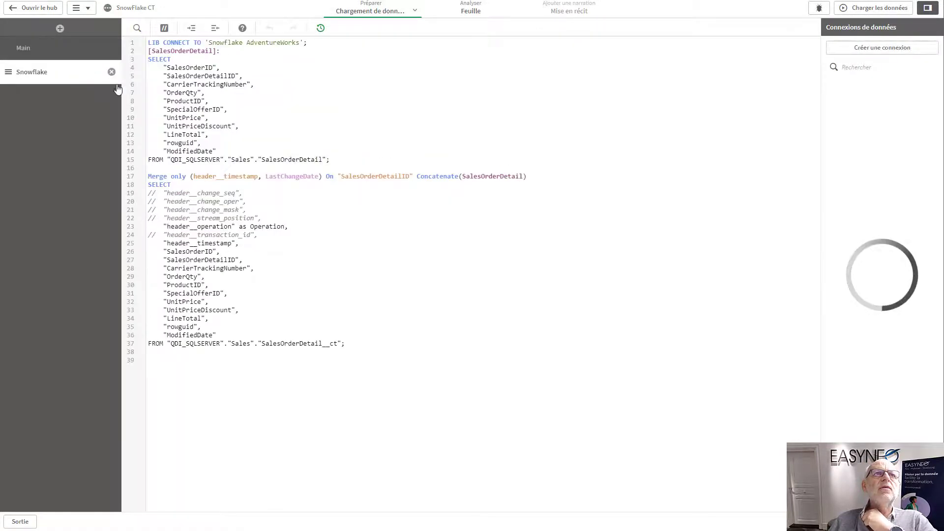
left_click_drag(149, 44, 346, 164)
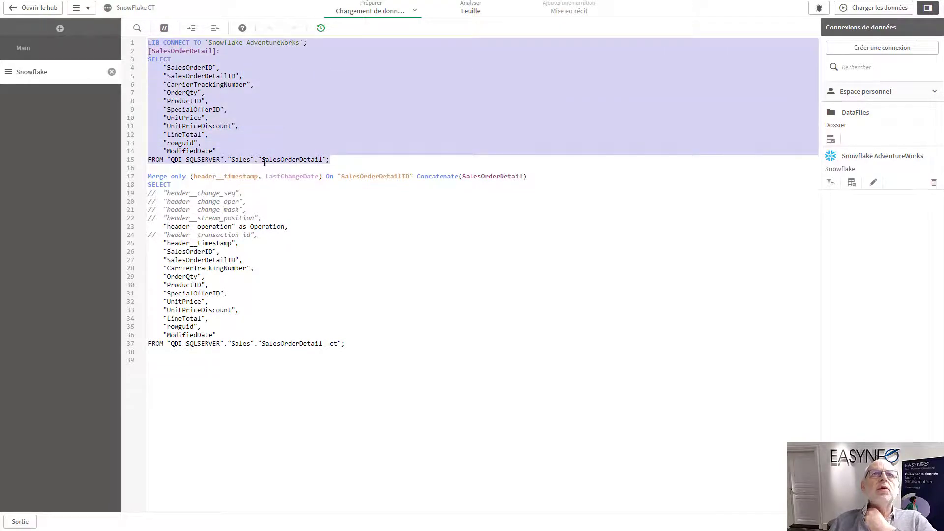
left_click(348, 160)
left_click_drag(348, 160, 120, 41)
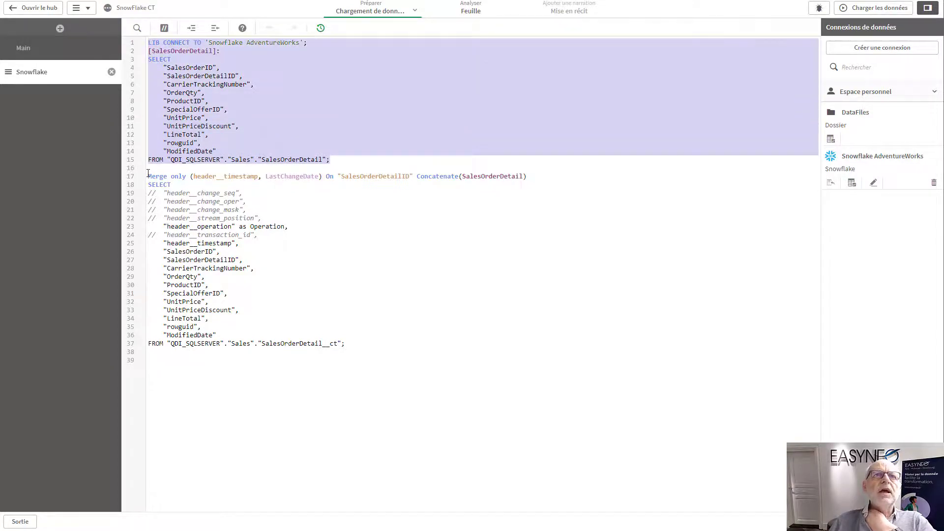
Examine the Merge only statement on SalesOrderDetail__ct in the script and compare it with the initial SalesOrderDetail load
mouse_move(148, 176)
left_mouse_down()
mouse_move(172, 216)
mouse_move(147, 192)
left_mouse_up()
left_click_drag(248, 176, 533, 179)
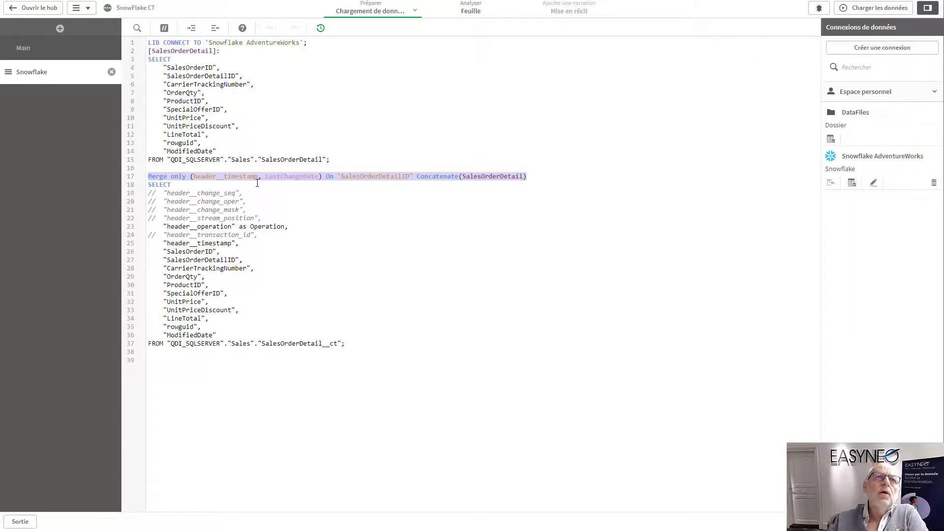
double_click(182, 177)
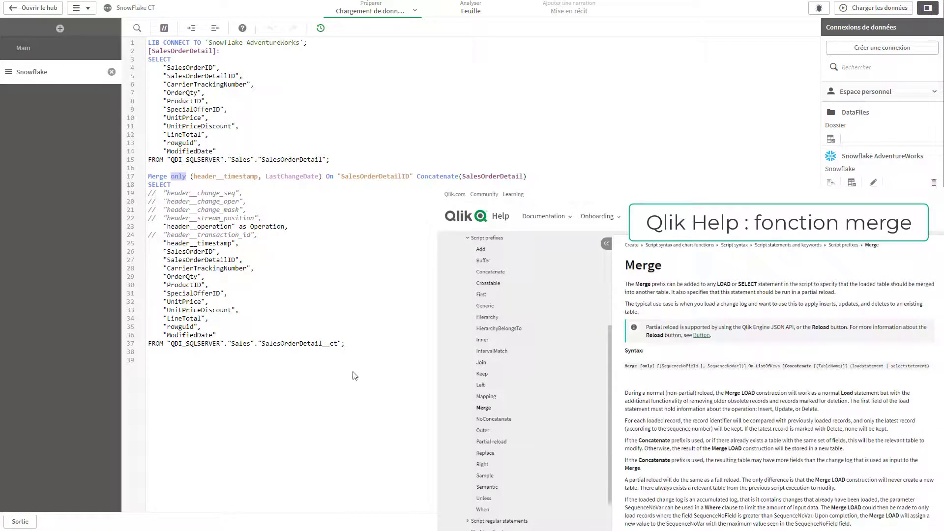
left_click_drag(345, 343, 35, 175)
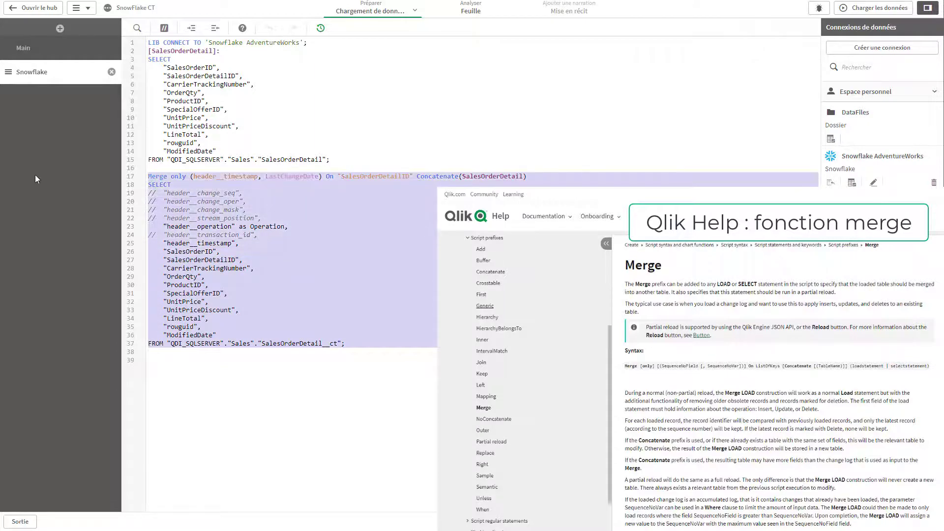
left_click_drag(154, 179, 380, 347)
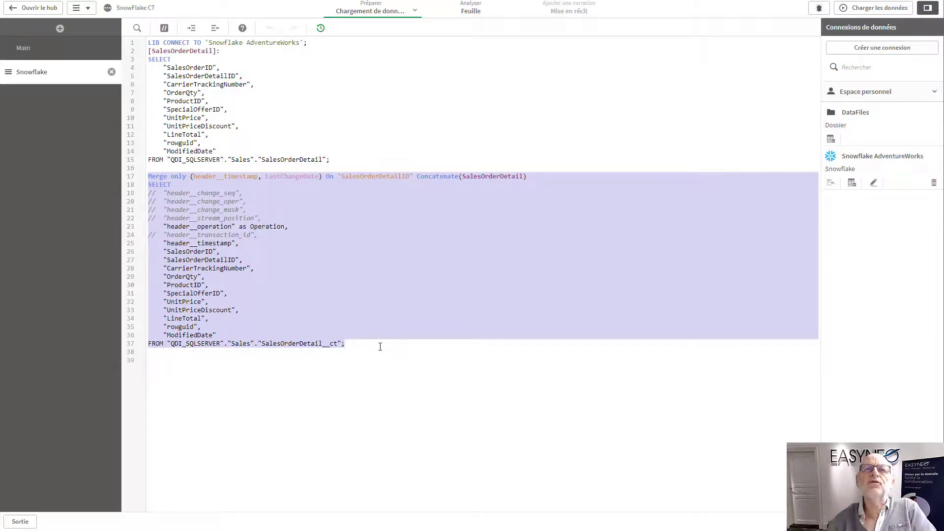
left_click(355, 285)
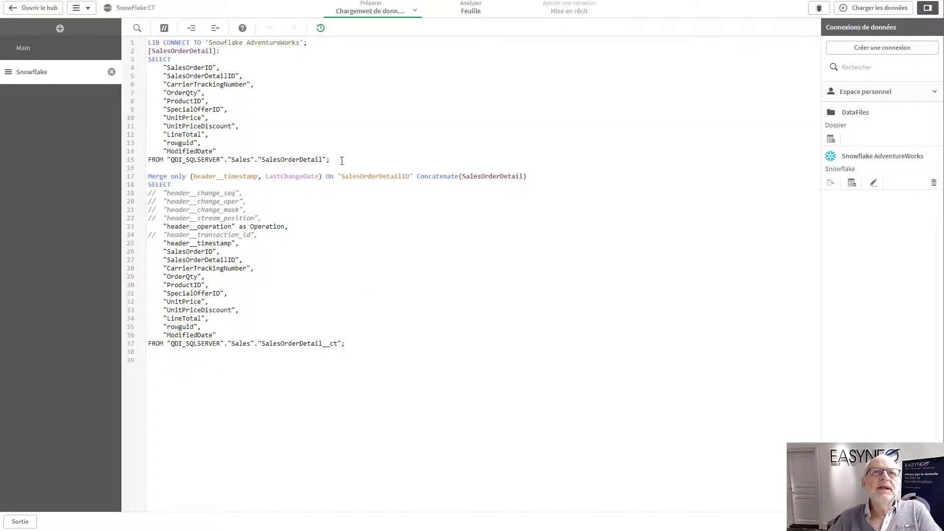
left_click_drag(339, 160, 83, 89)
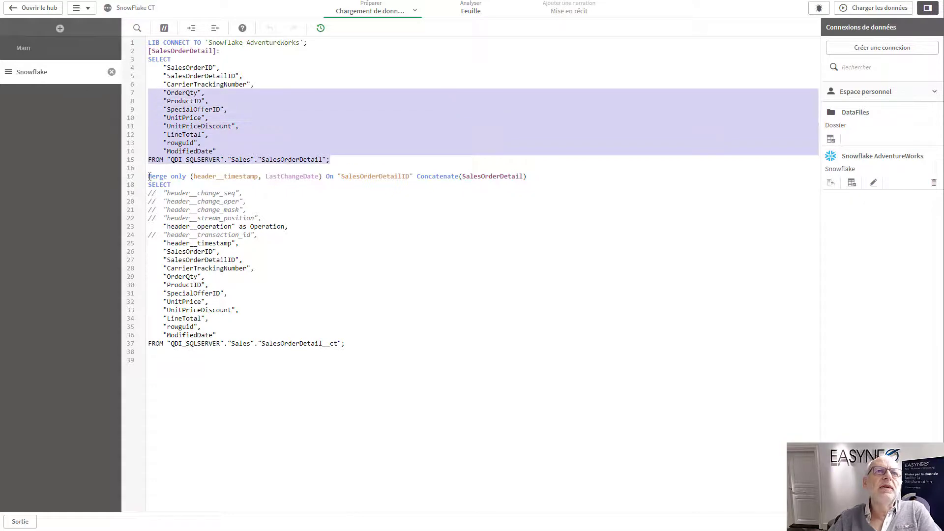
left_click_drag(149, 177, 433, 404)
left_click(238, 145)
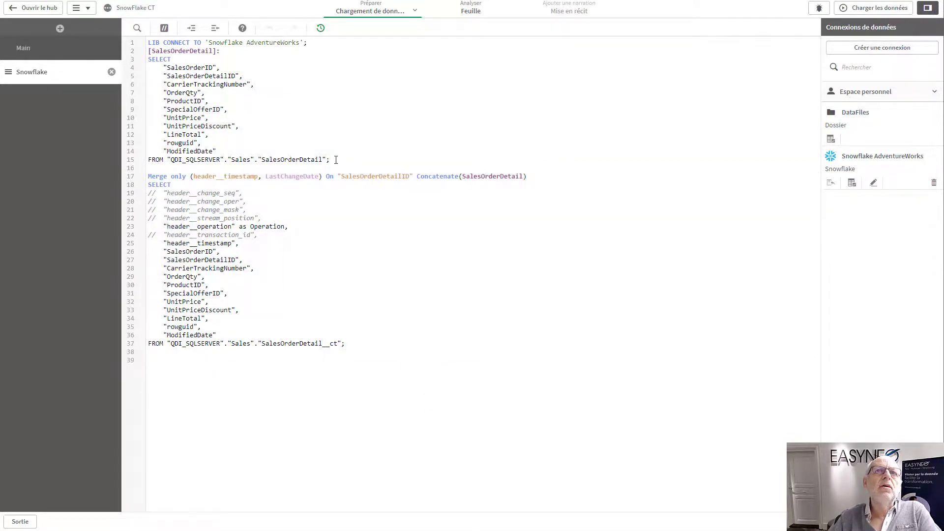
left_click_drag(328, 160, 126, 44)
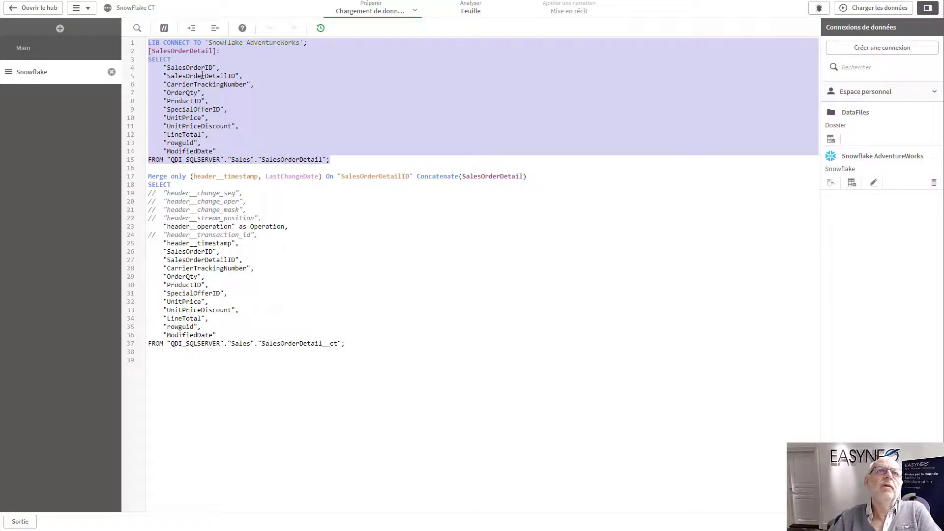
Run a full reload from the Sqlserver to Snowflake sheet, and switch back to Qlik Replicate
left_click(474, 14)
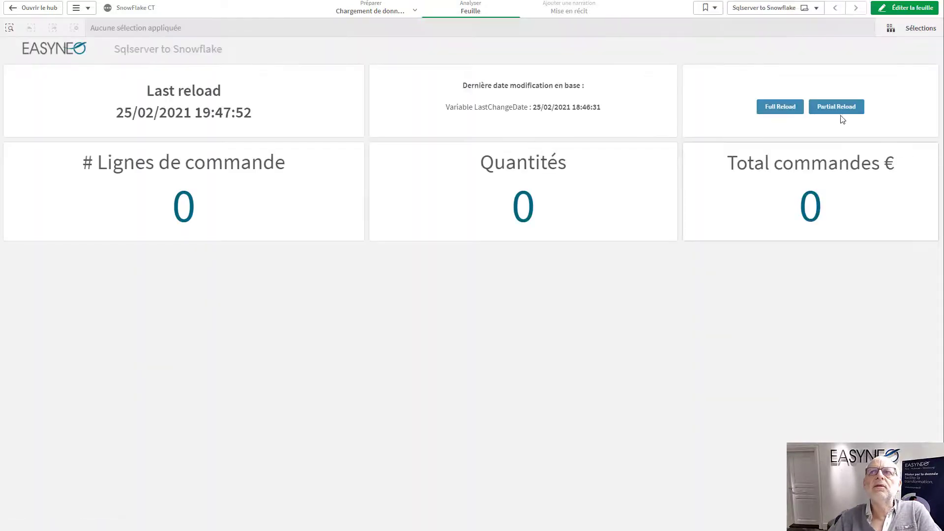
left_click(770, 108)
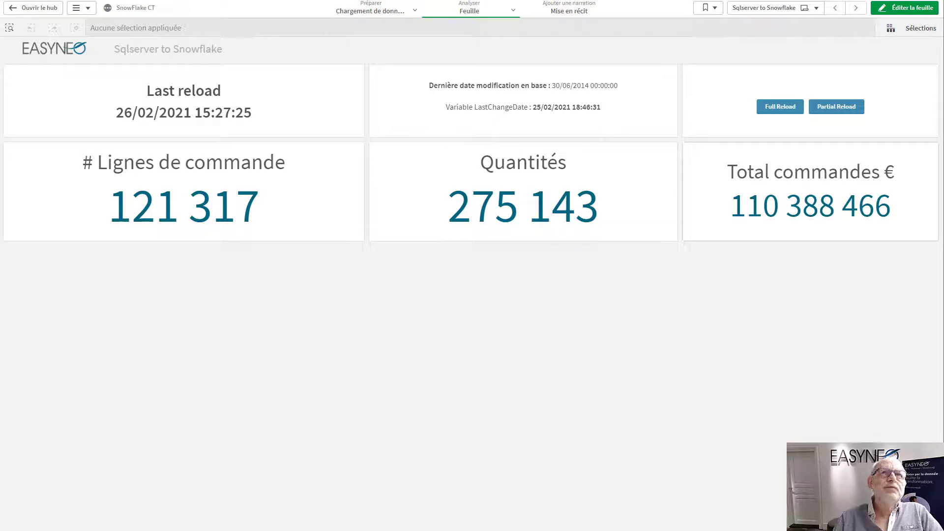
key("ctrl+Tab")
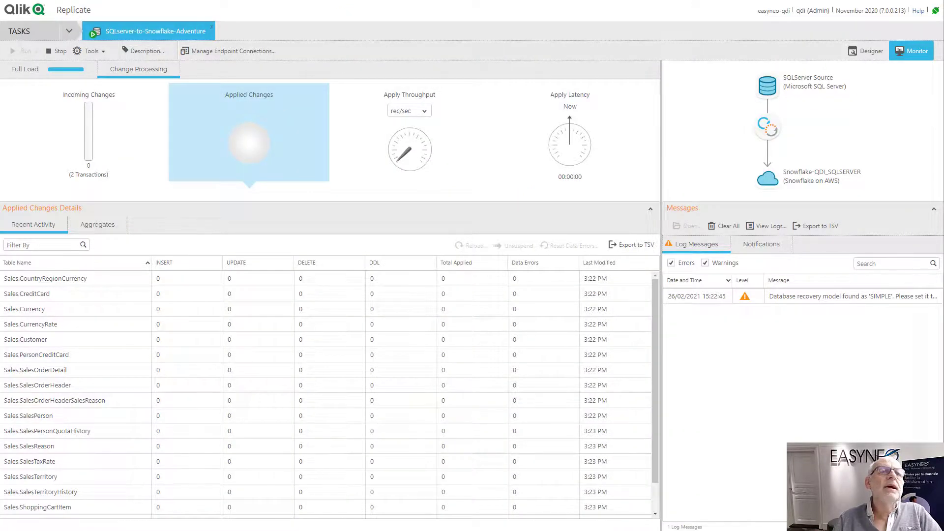
Switch to SQL Server Management Studio, execute the update adding 1 to OrderQty in Sales.SalesOrderDetail where ProductID = 776, and return to Qlik Replicate
left_click_drag(0, 64, 638, 62)
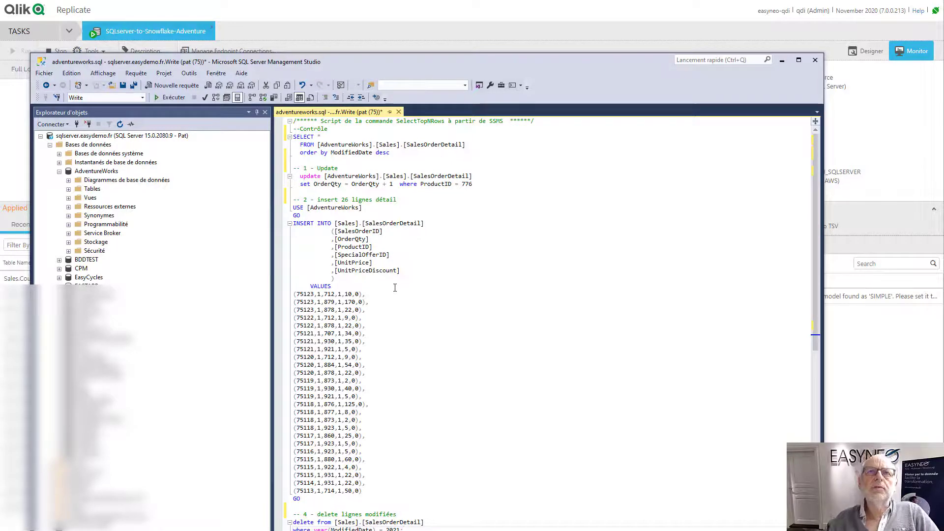
left_click_drag(402, 61, 444, 70)
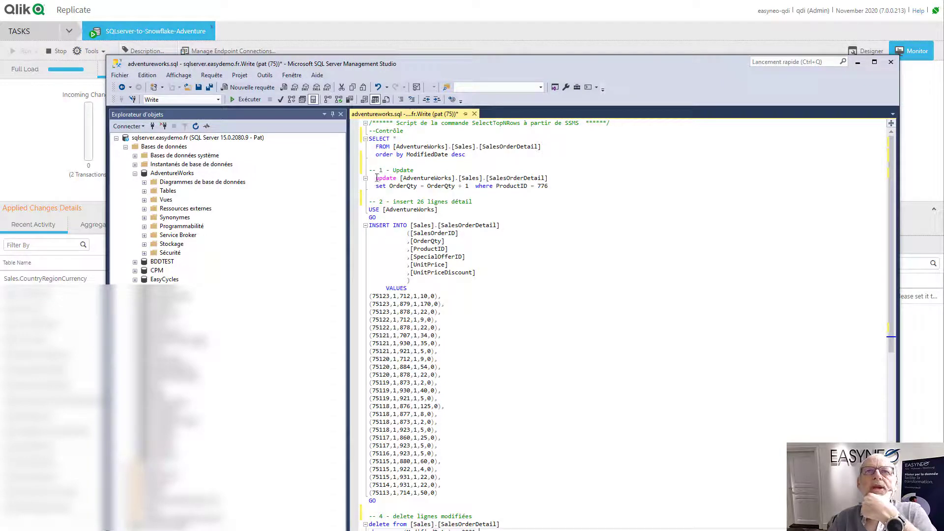
left_click_drag(375, 178, 559, 185)
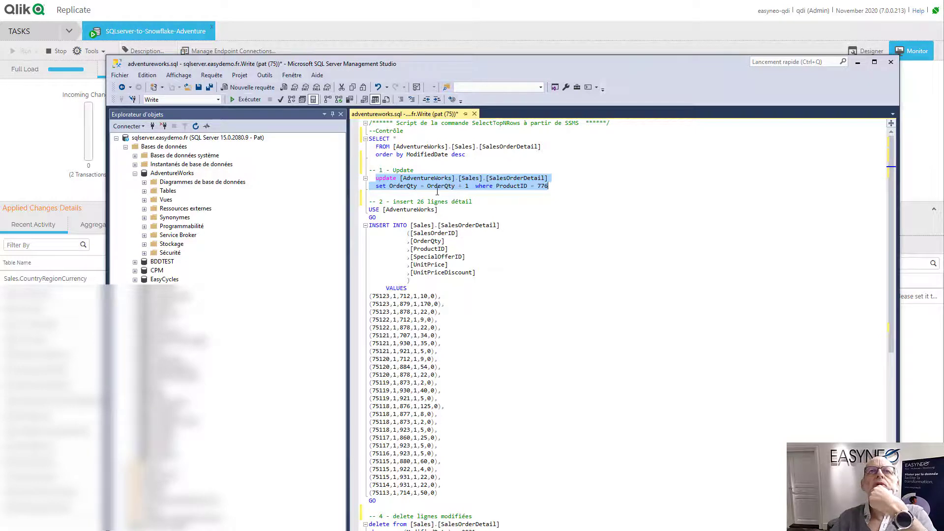
left_click(241, 101)
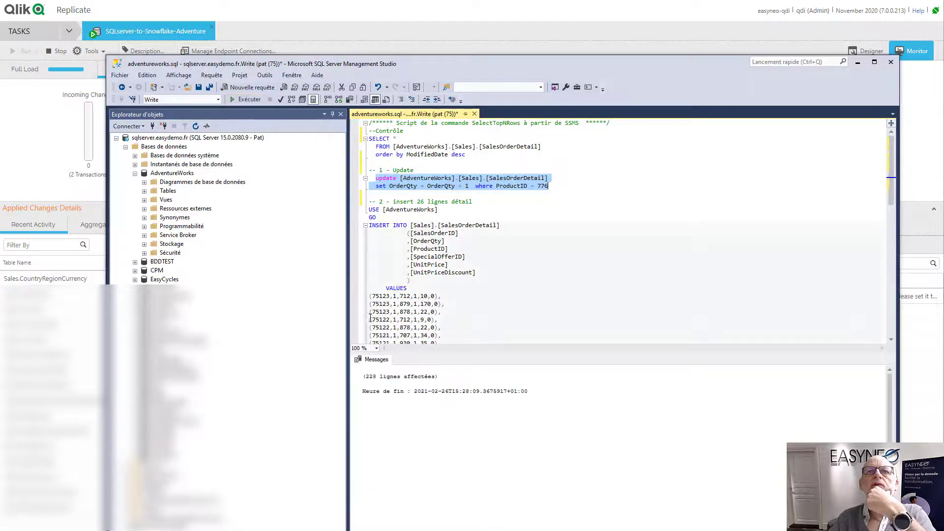
left_click(857, 63)
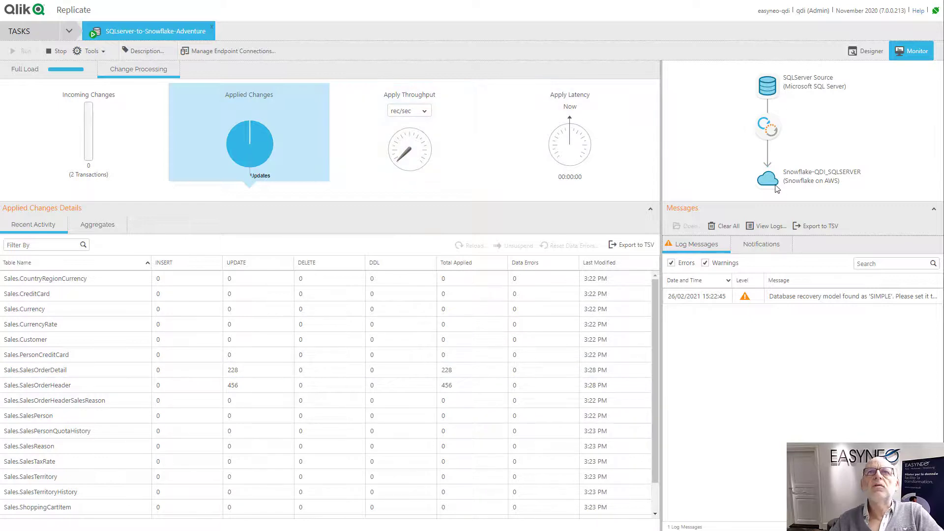
Switch to Snowflake and preview the data of the SalesOrderDetail__ct table in the Sales schema
left_click(277, 1)
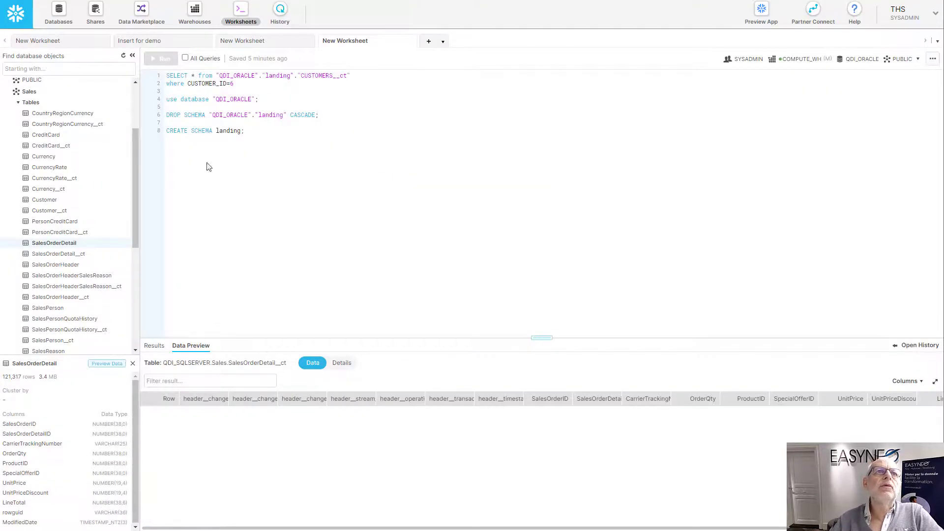
left_click(105, 255)
scroll(104, 255, "down", 3)
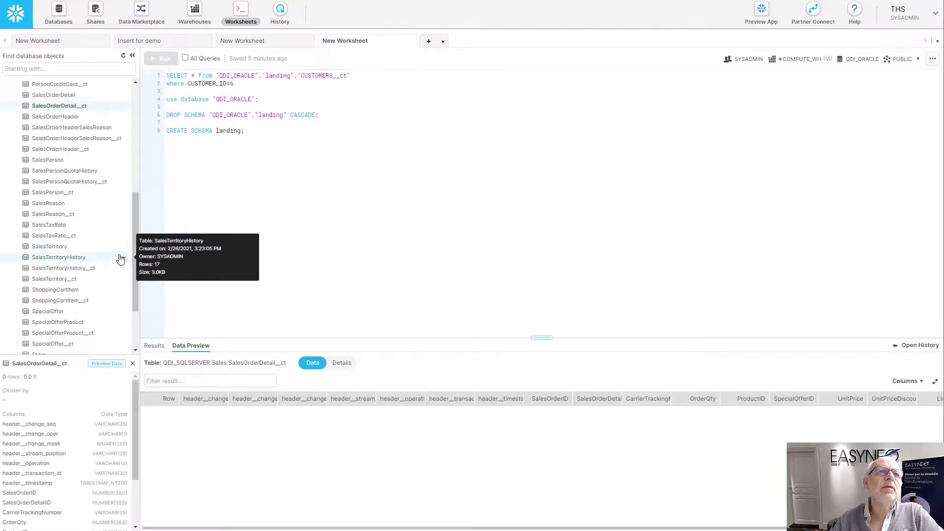
left_click(123, 258)
left_click(66, 270)
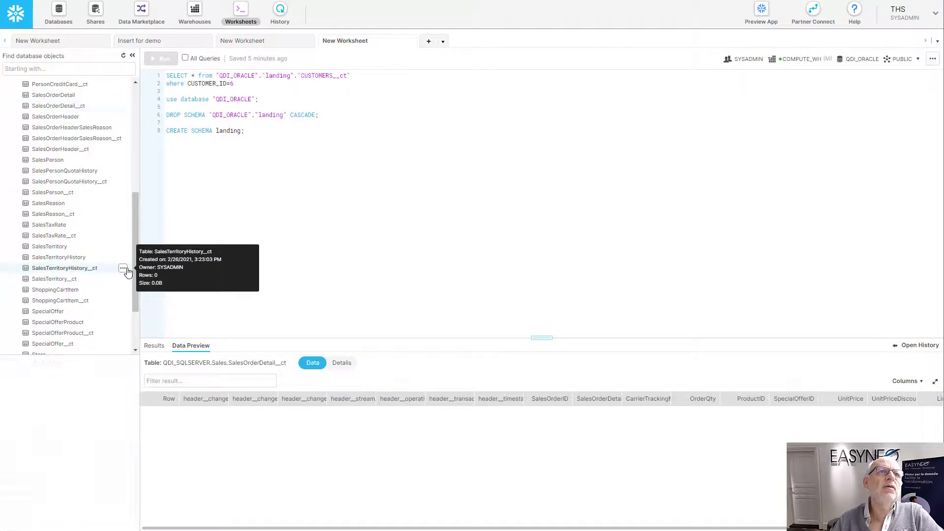
scroll(94, 246, "down", 3)
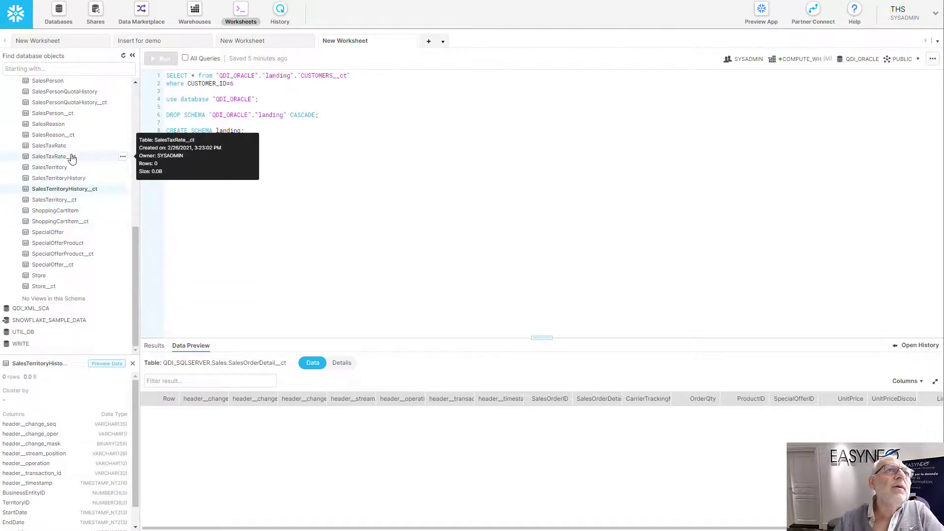
scroll(79, 197, "up", 2)
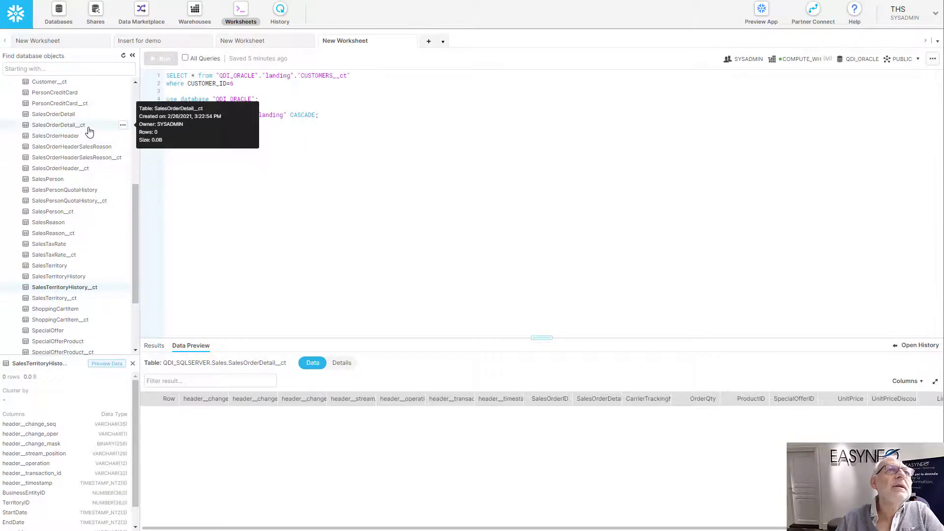
left_click(87, 127)
left_click(125, 129)
left_click(122, 136)
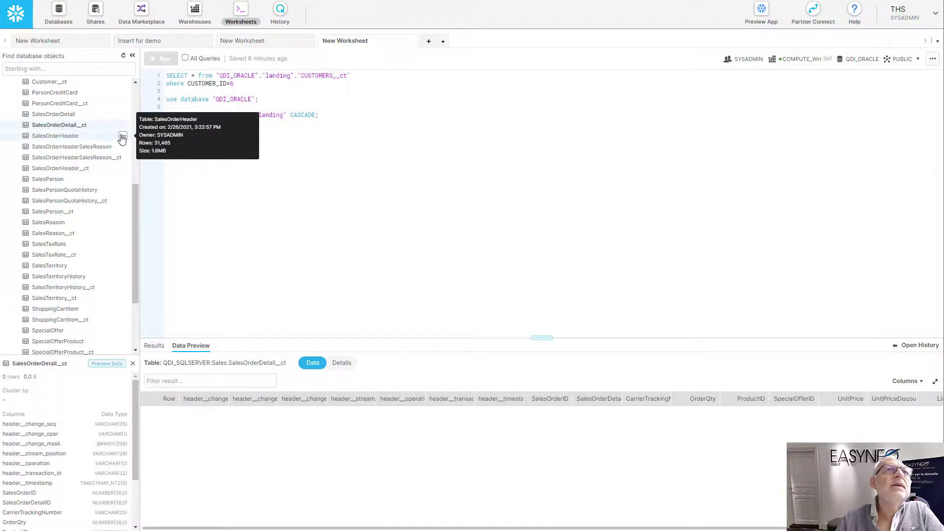
left_click(122, 127)
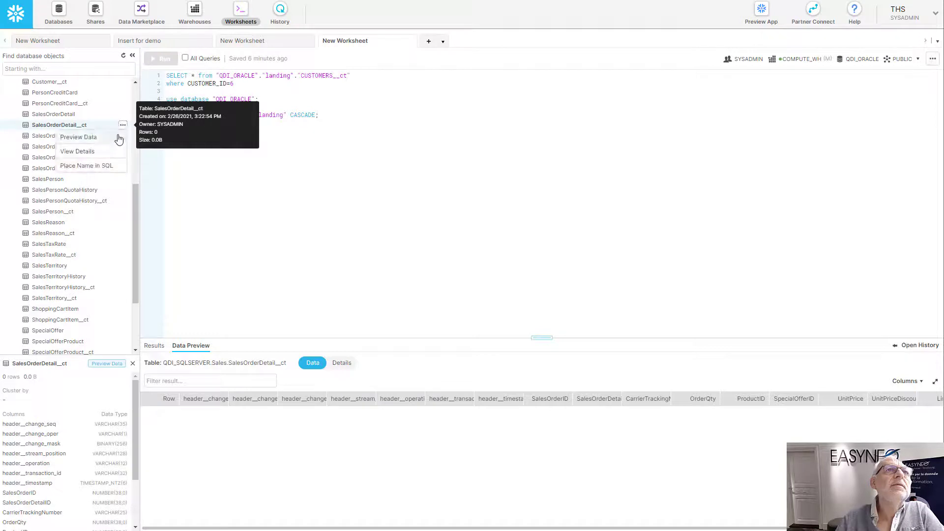
left_click(129, 136)
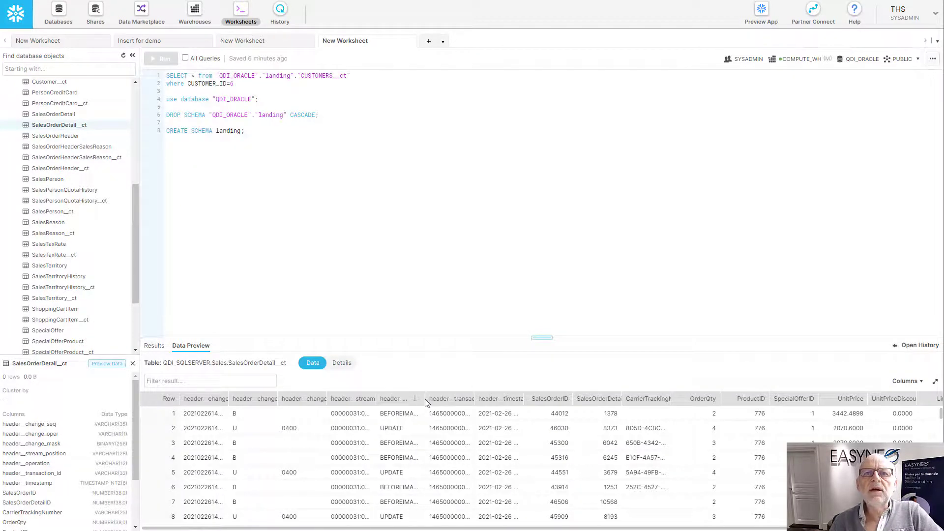
Widen the header__operation column in the SalesOrderDetail__ct preview and examine the operation type of the change rows
left_click_drag(453, 398, 494, 398)
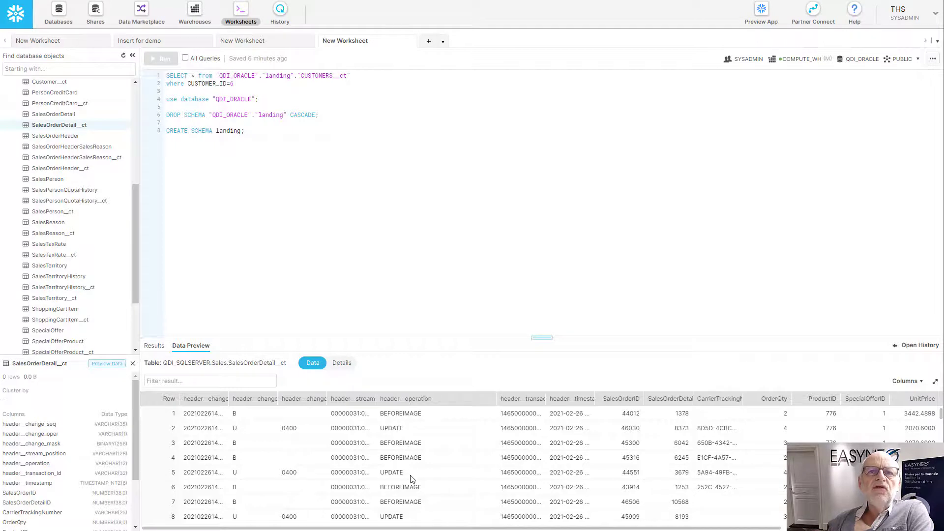
scroll(412, 474, "down", 7)
scroll(412, 479, "up", 7)
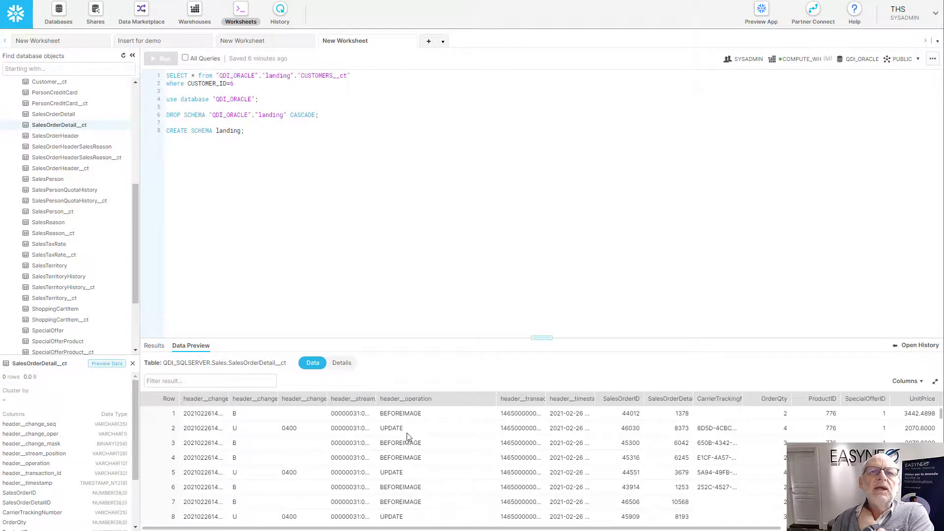
scroll(412, 485, "down", 20)
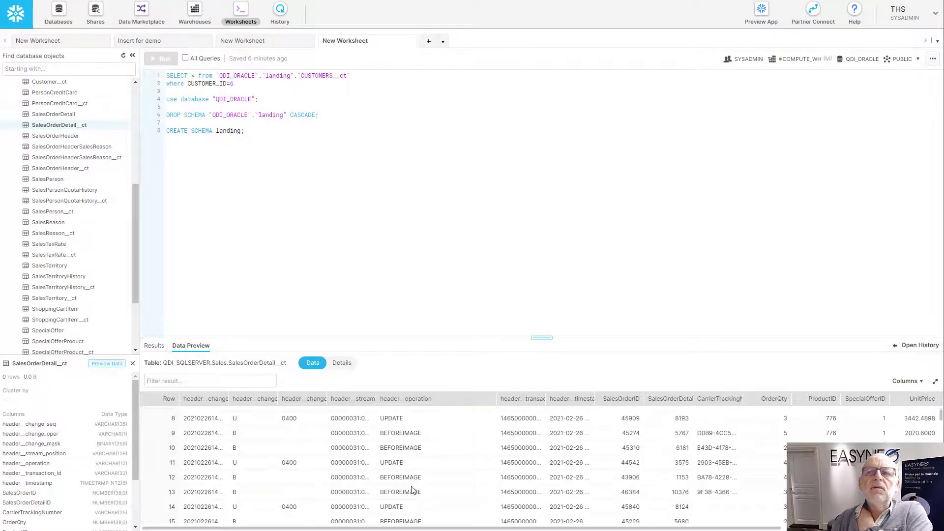
scroll(413, 489, "up", 9)
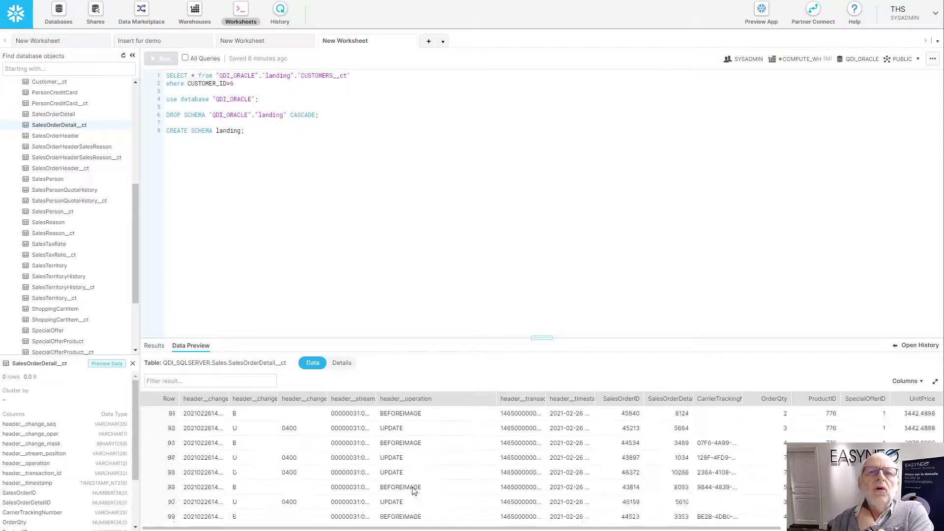
scroll(426, 491, "up", 5)
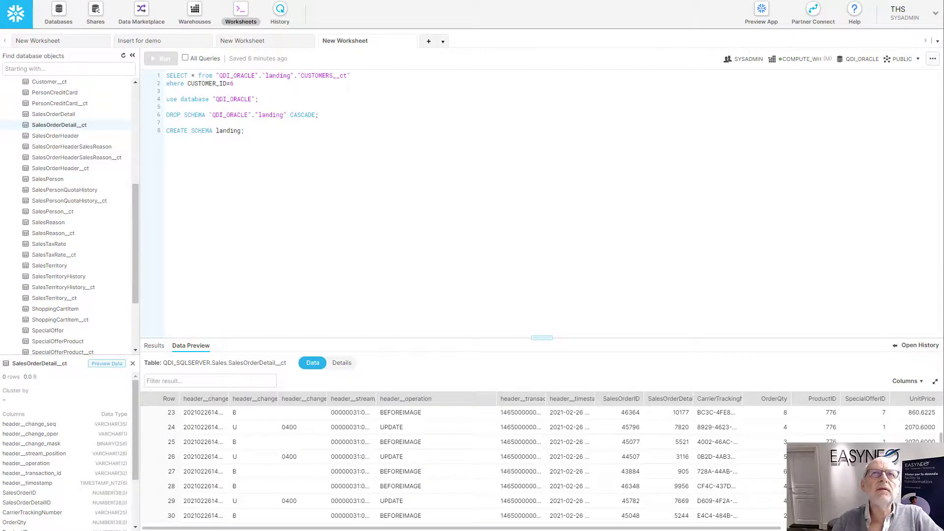
Switch to Qlik Sense and run a partial reload from the Sqlserver to Snowflake sheet
left_click(384, 1)
left_click(224, 1)
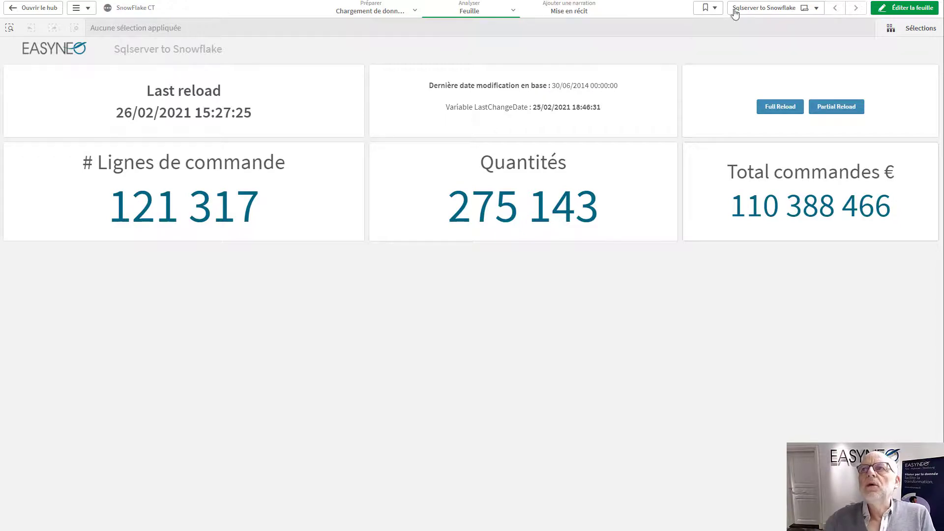
left_click(835, 111)
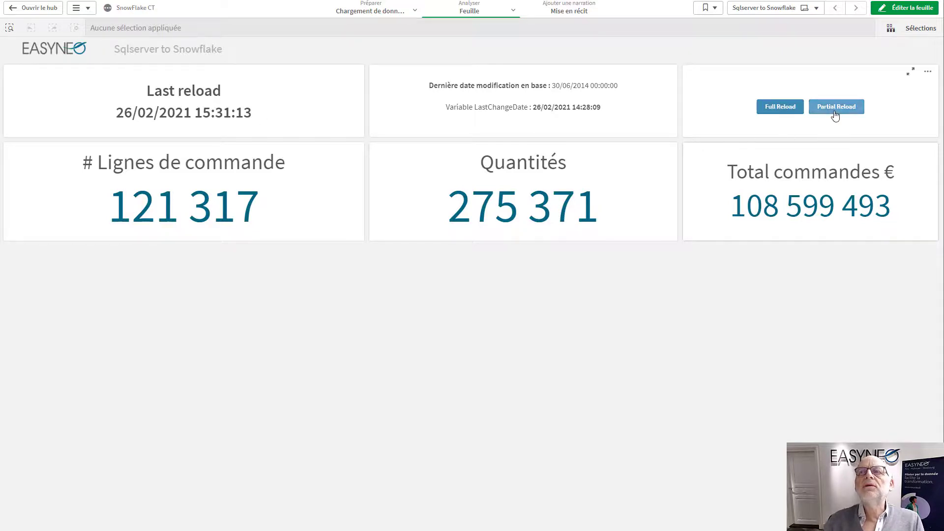
Open the load script and examine the Merge only statement's header__timestamp and LastChangeDate parameters and its SalesOrderDetailID key
left_click(375, 12)
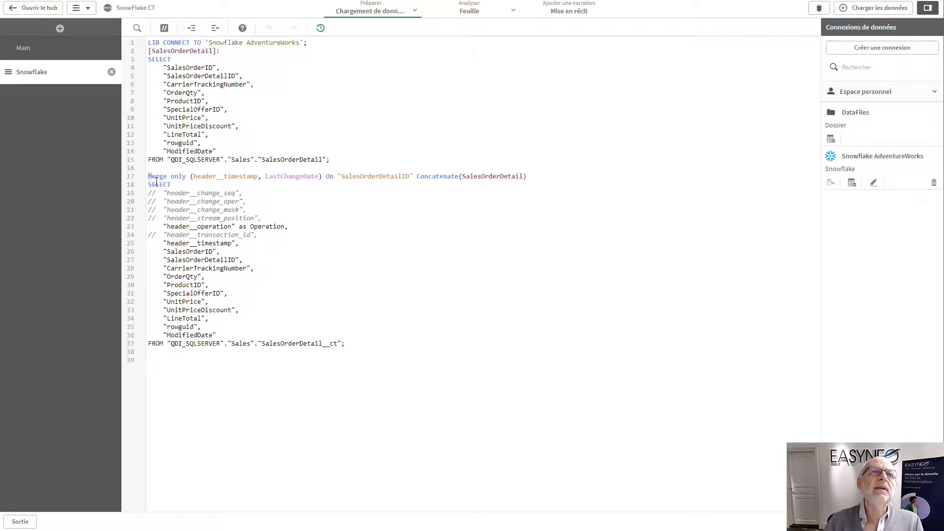
left_click_drag(148, 176, 355, 342)
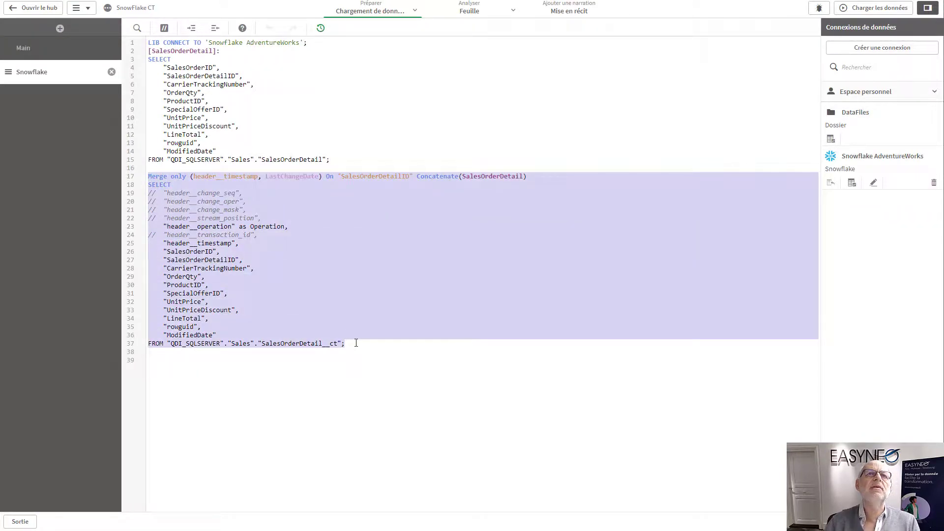
left_click(208, 177)
double_click(228, 176)
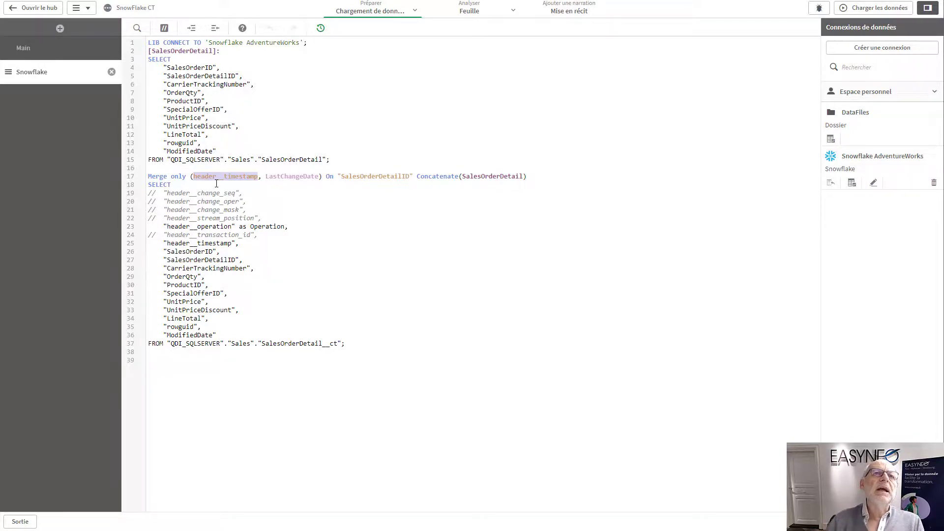
double_click(217, 243)
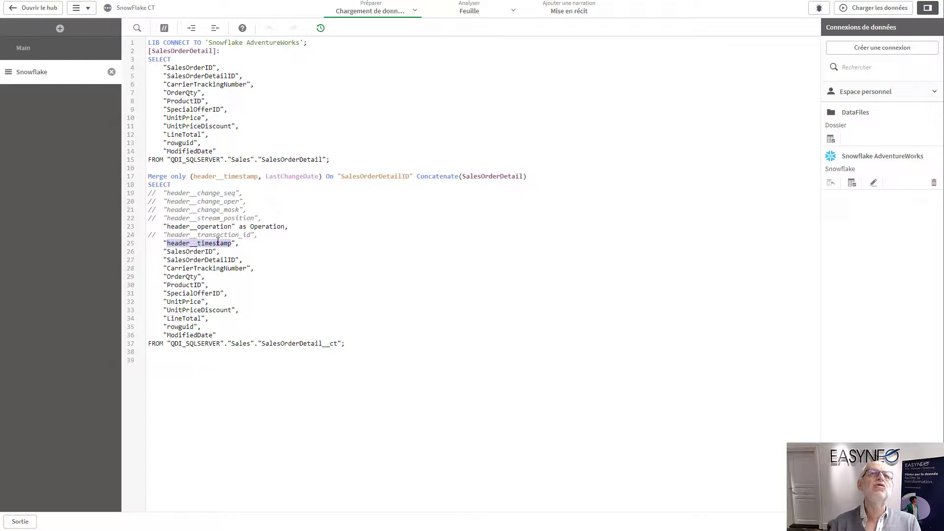
double_click(295, 176)
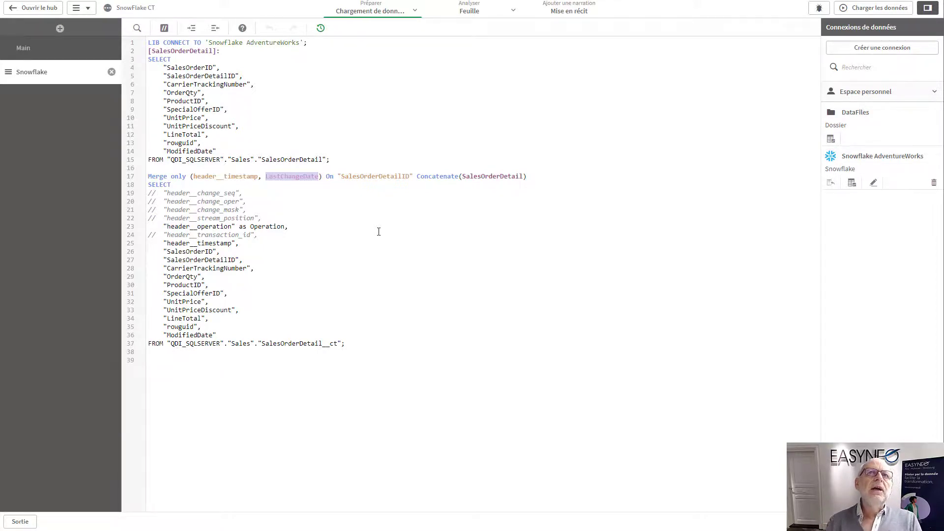
double_click(393, 176)
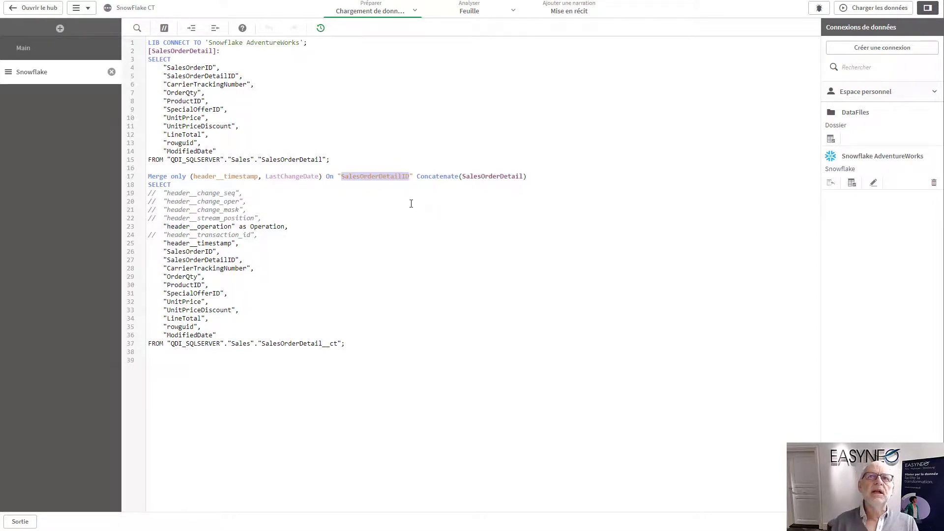
left_click(412, 176)
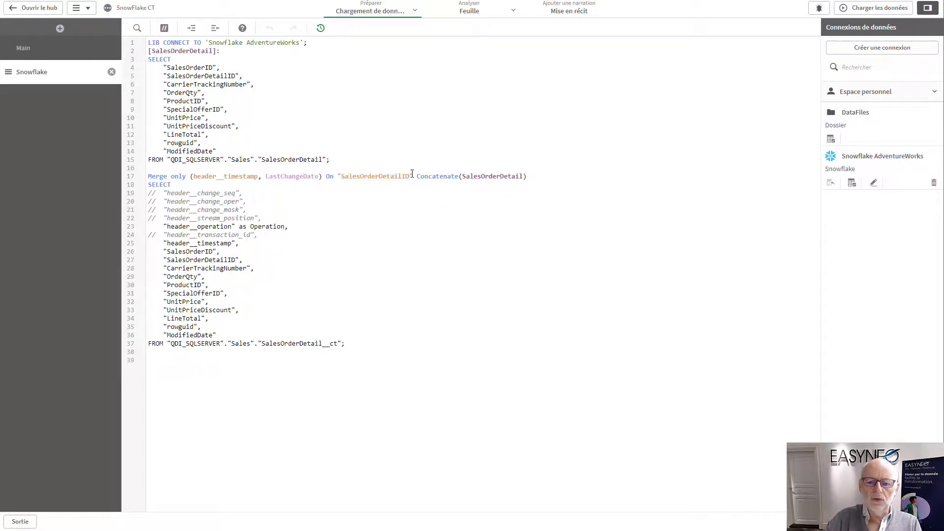
type(",")
key("BackSpace")
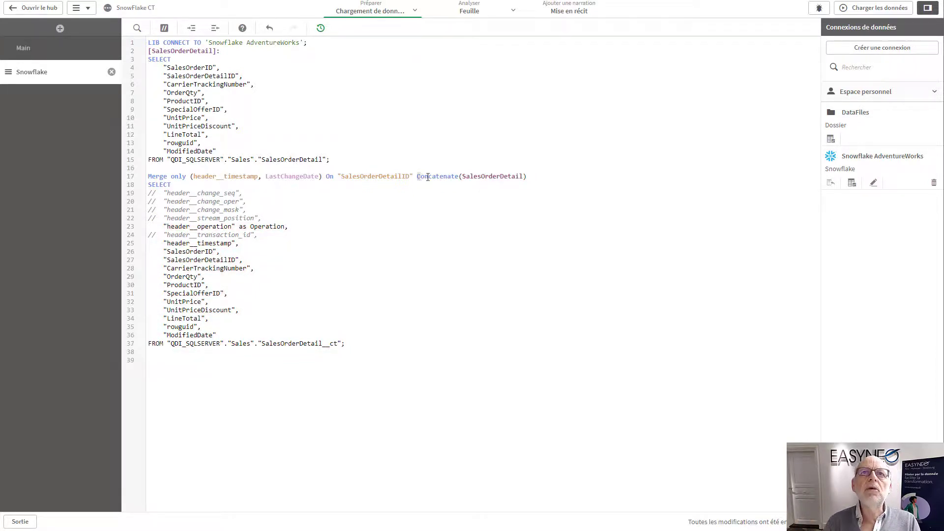
Examine the Concatenate(SalesOrderDetail) clause at the end of the Merge only line
left_click_drag(417, 176, 530, 176)
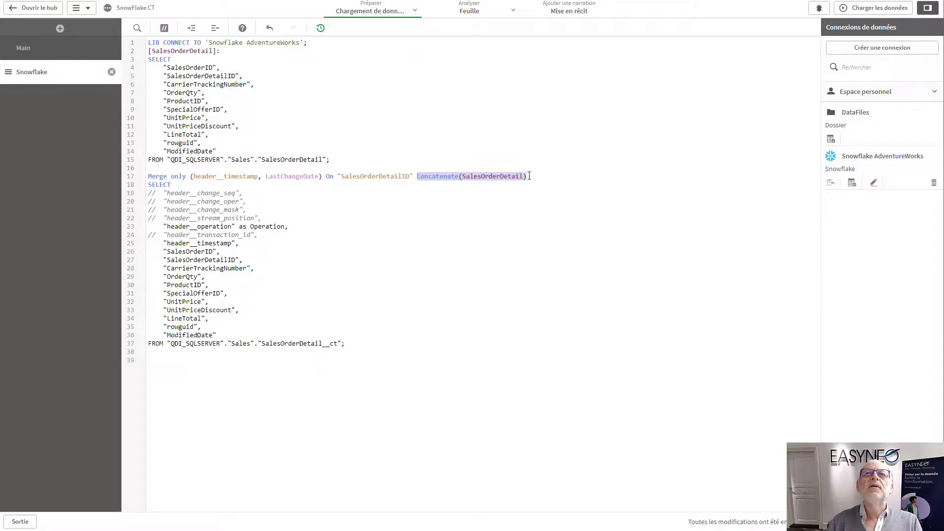
left_click(529, 176)
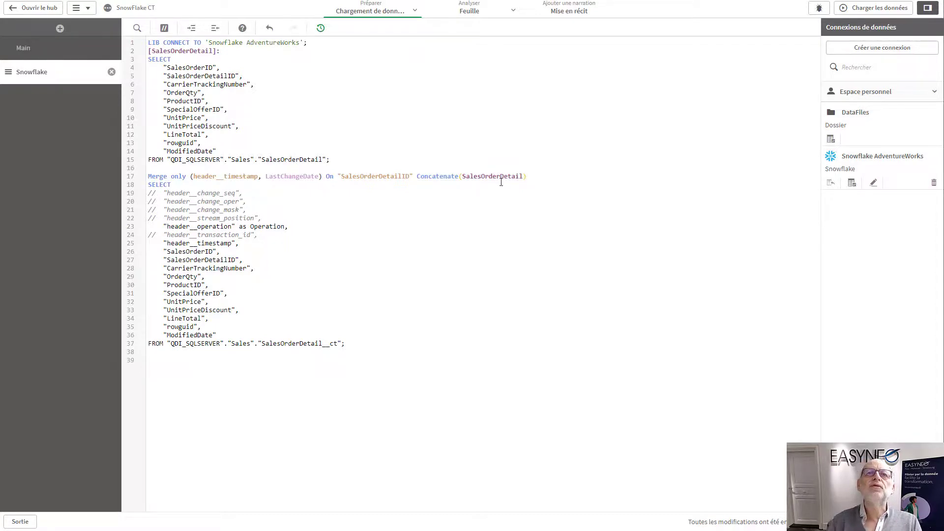
left_click_drag(418, 176, 547, 177)
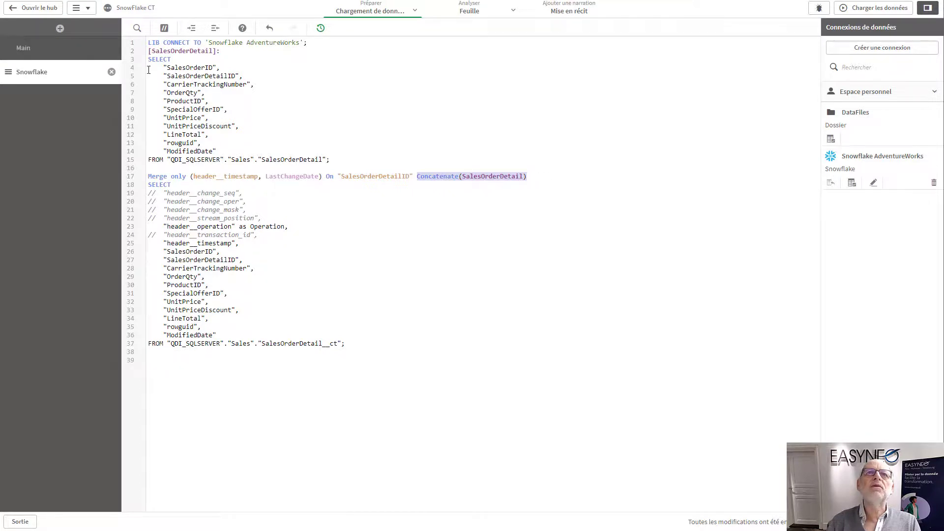
left_click(361, 209)
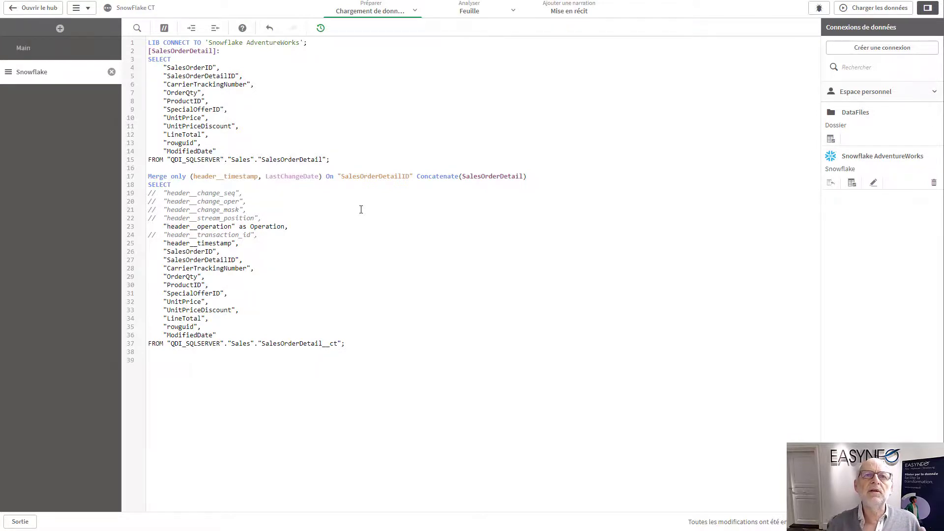
Examine the header__operation field aliased as Operation and the header__timestamp field, and return to the Sqlserver to Snowflake sheet
left_click_drag(163, 227, 287, 228)
double_click(270, 227)
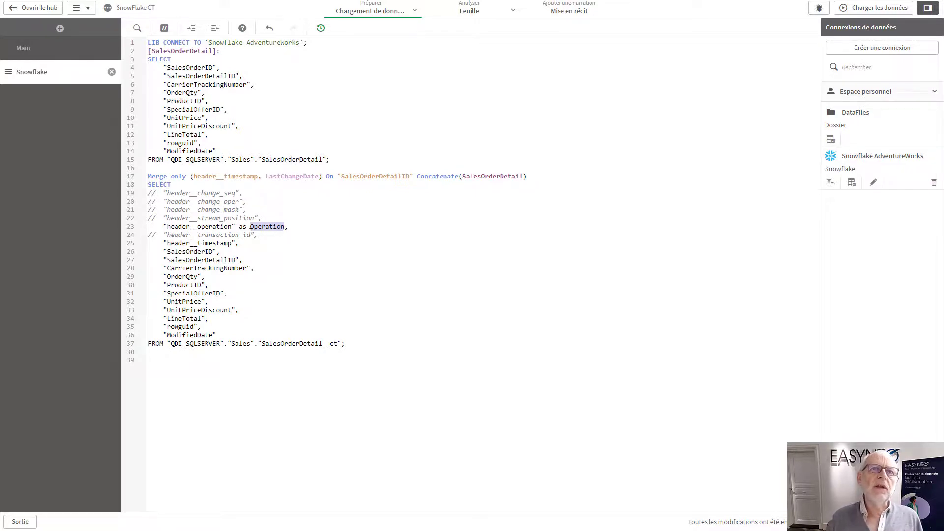
double_click(223, 244)
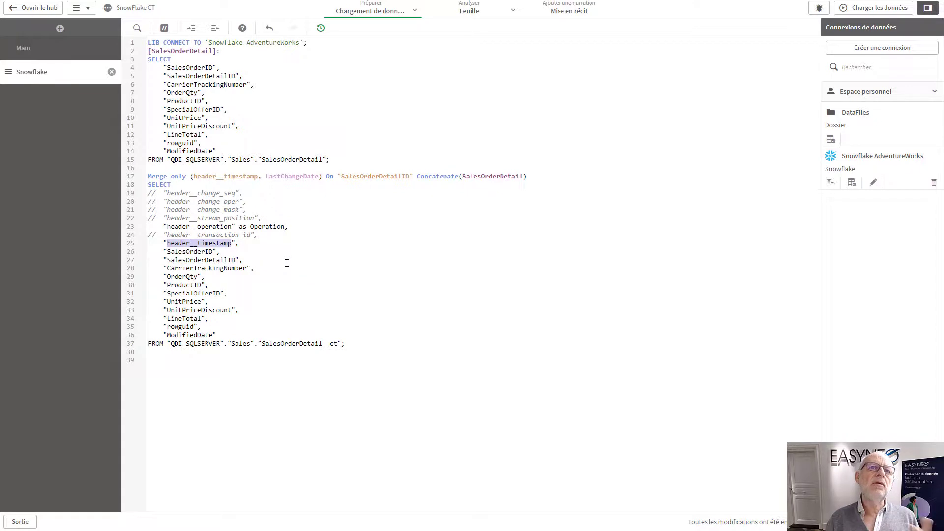
left_click(480, 12)
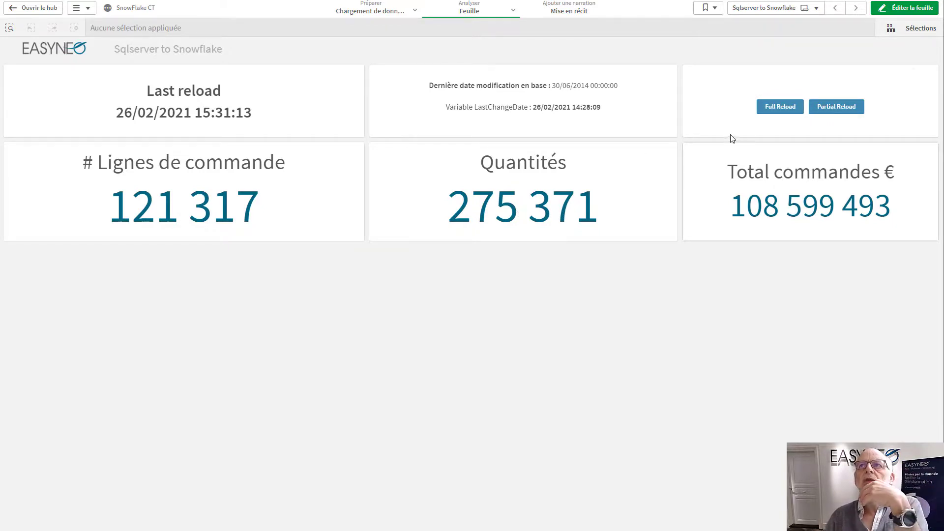
Run a full reload of the app from the Sqlserver to Snowflake sheet
left_click(777, 108)
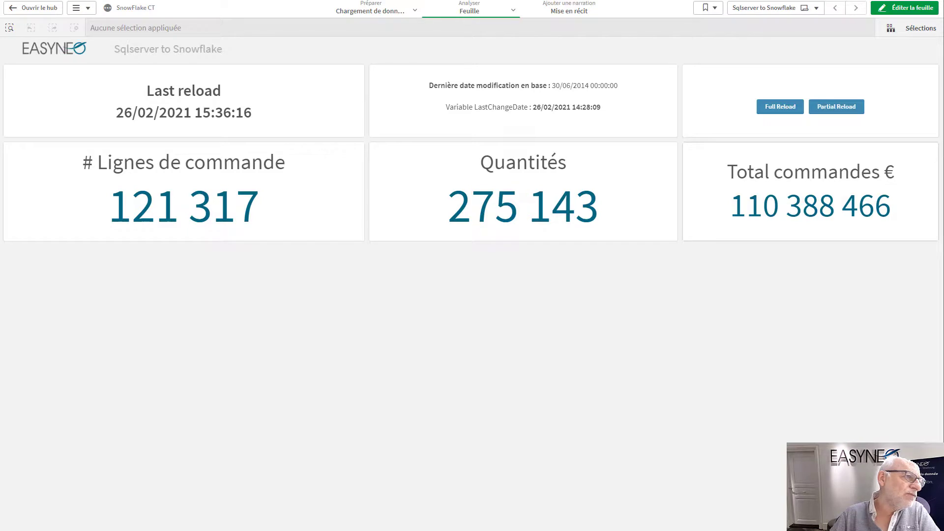
Switch to SQL Server Management Studio and execute only the section 2 script that inserts 26 detail lines into AdventureWorks Sales.SalesOrderDetail
key("alt+Tab")
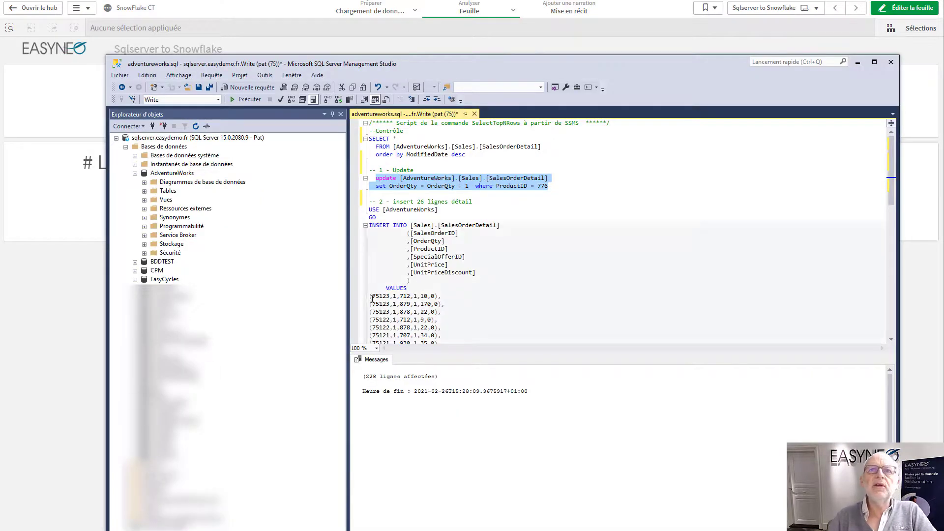
left_click(368, 209)
scroll(422, 226, "down", 9)
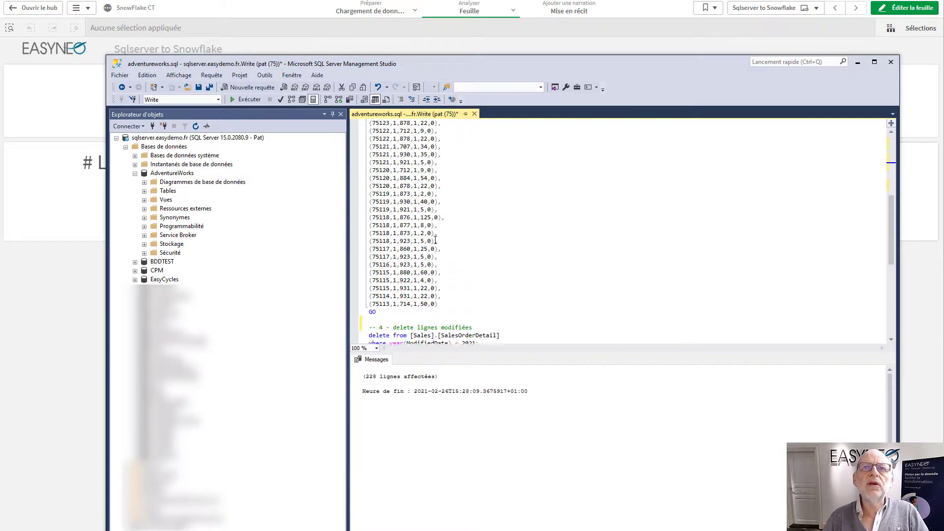
left_click_drag(374, 291, 369, 123)
scroll(442, 234, "up", 3)
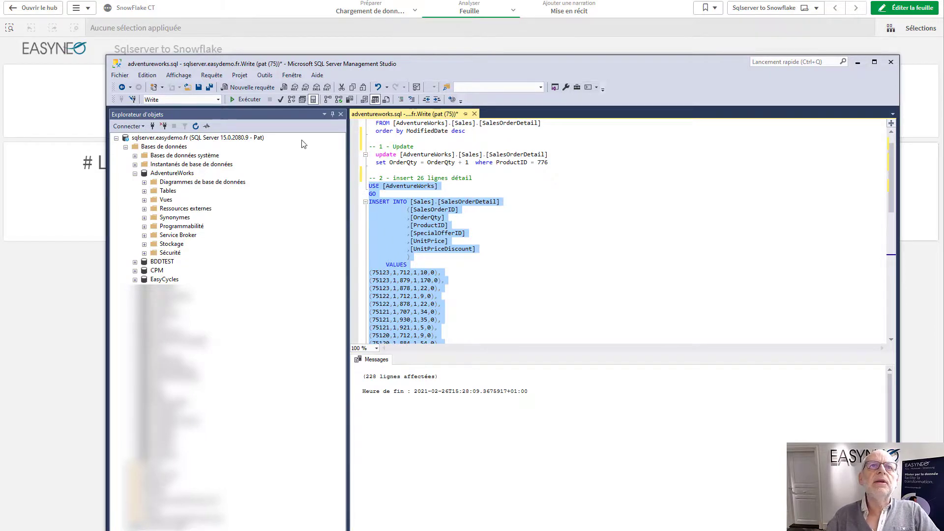
left_click(252, 101)
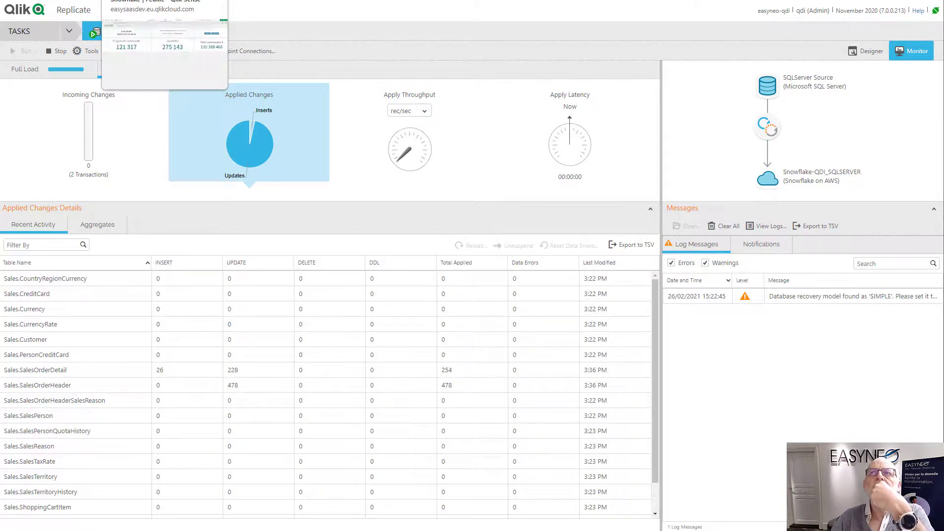
Switch from Qlik Replicate back to the Qlik Sense sheet and start a partial reload to merge the inserted order lines
left_click(164, 1)
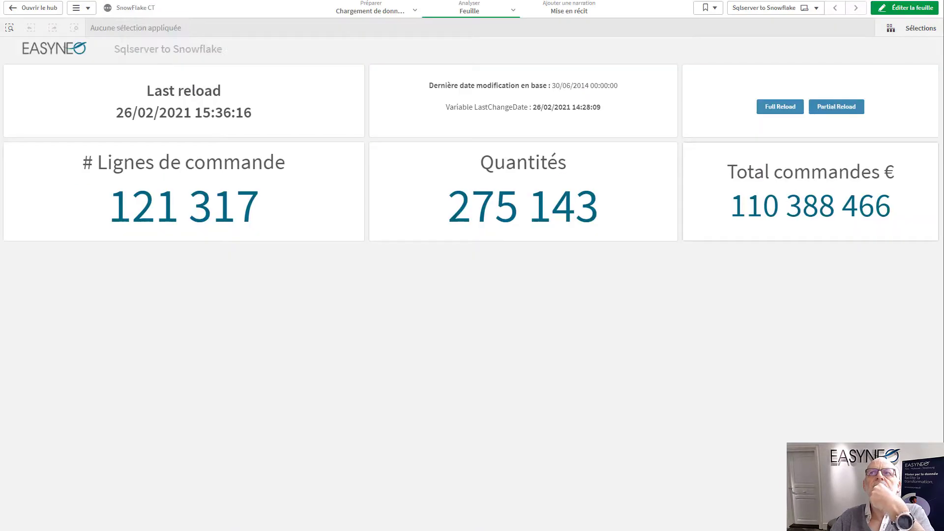
left_click(831, 114)
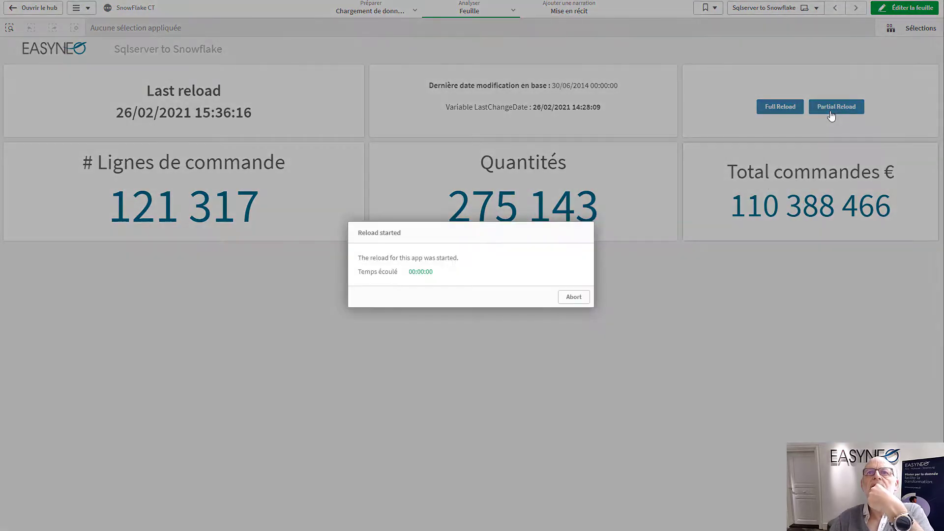